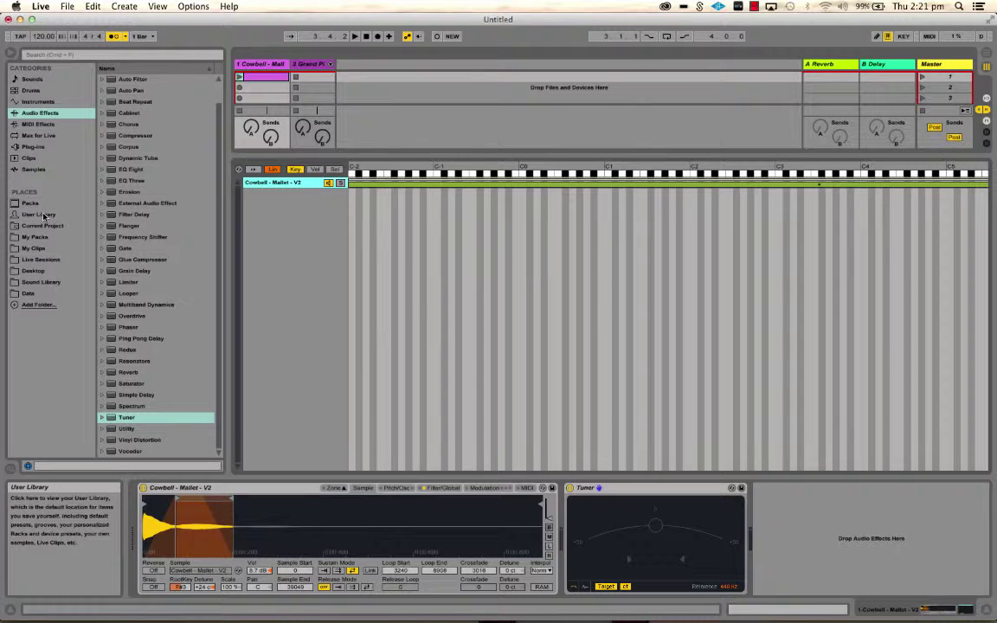
# Open the Sound Library and collapse its Cow Bell folder.
pyautogui.click(42, 283)
pyautogui.press('Up')
pyautogui.press('Up')
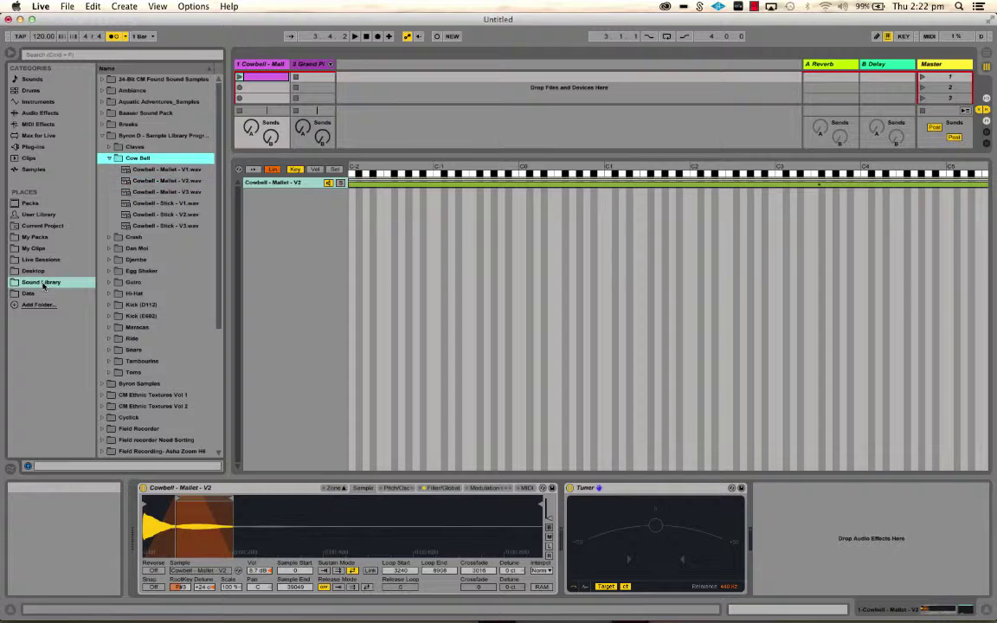
pyautogui.press('Left')
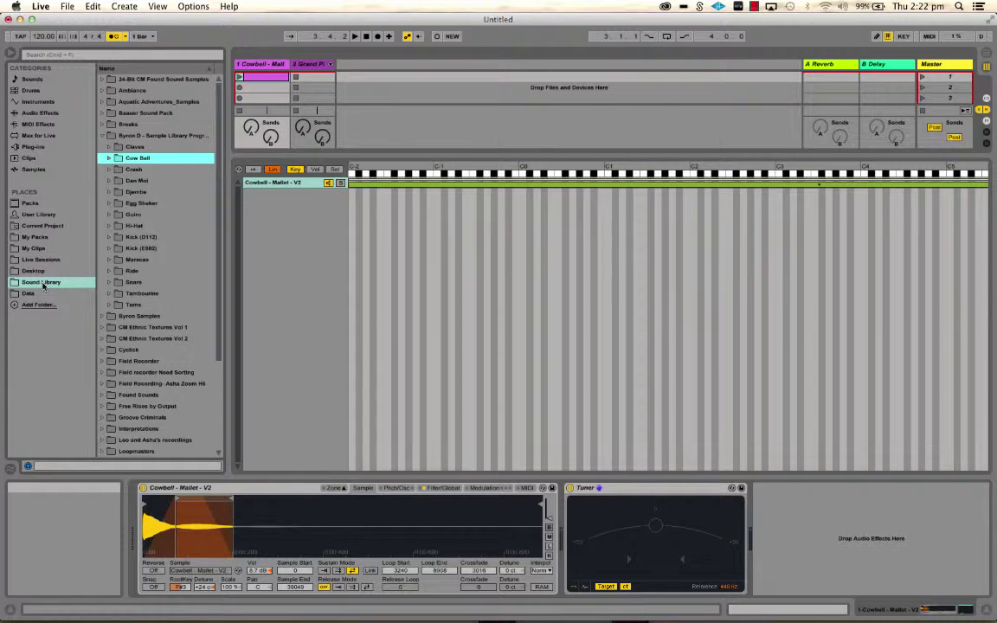
# Browse the percussion folders down to Toms, expand it and preview its high tom samples.
pyautogui.press('Down')
pyautogui.press('Down')
pyautogui.press('Down')
pyautogui.press('Down')
pyautogui.press('Down')
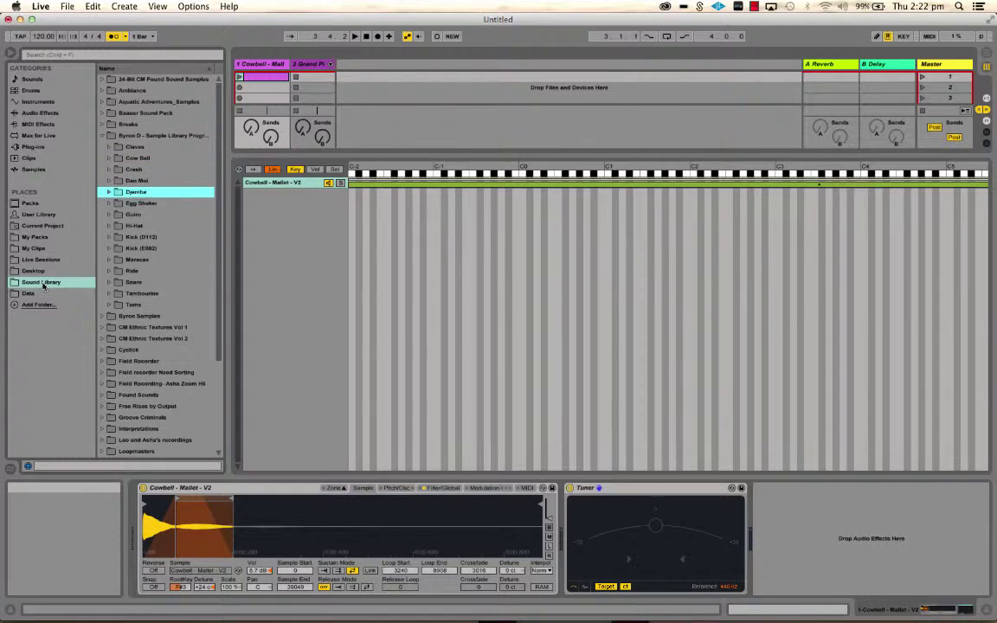
pyautogui.press('Down')
pyautogui.press('Down')
pyautogui.press('Down')
pyautogui.press('Down')
pyautogui.press('Down')
pyautogui.press('Down')
pyautogui.press('Down')
pyautogui.press('Down')
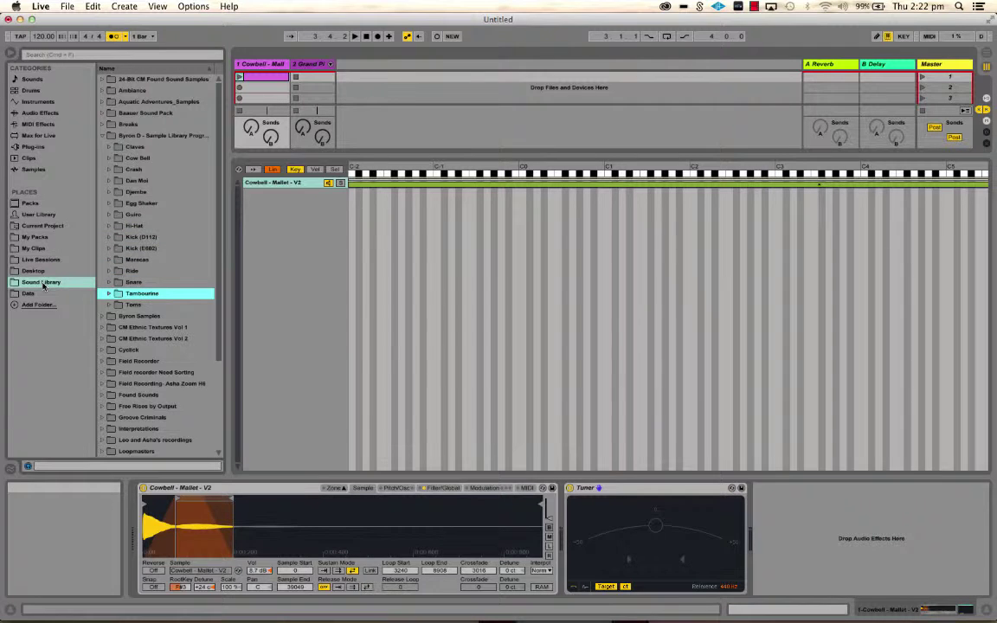
pyautogui.press('Right')
pyautogui.press('Down')
pyautogui.press('Down')
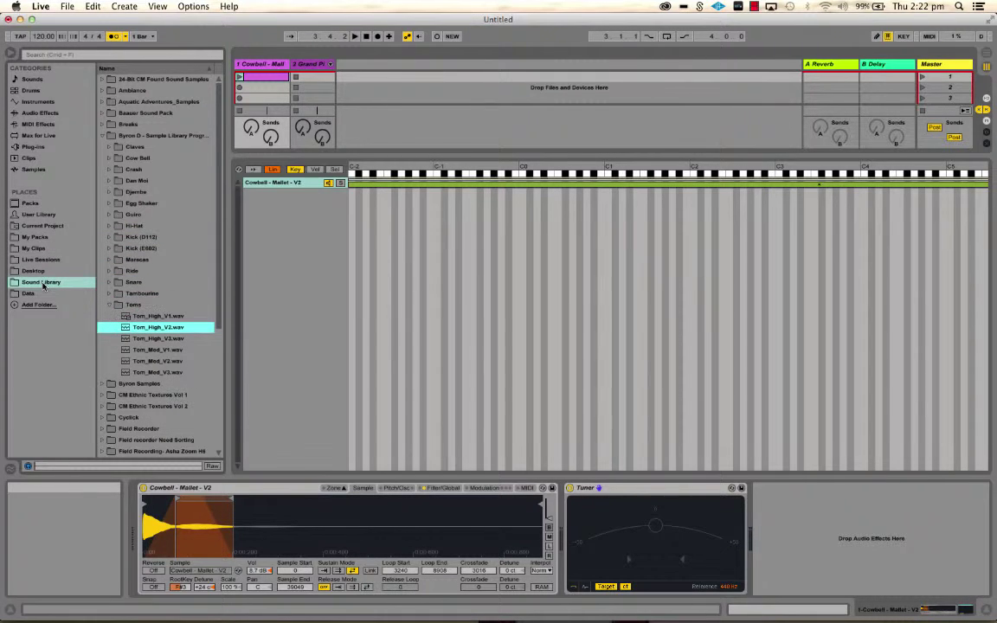
# Go back up the sample library and expand the Djembe folder.
pyautogui.press('Up')
pyautogui.press('Up')
pyautogui.press('Up')
pyautogui.press('Up')
pyautogui.press('Up')
pyautogui.press('Up')
pyautogui.press('Up')
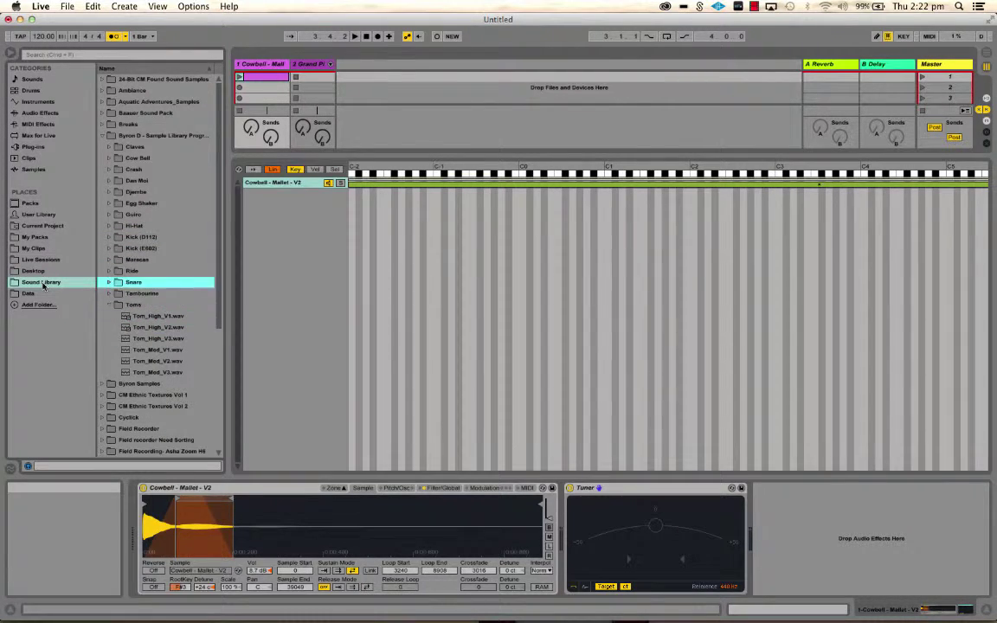
pyautogui.press('Up')
pyautogui.press('Up')
pyautogui.press('Up')
pyautogui.press('Up')
pyautogui.press('Up')
pyautogui.press('Right')
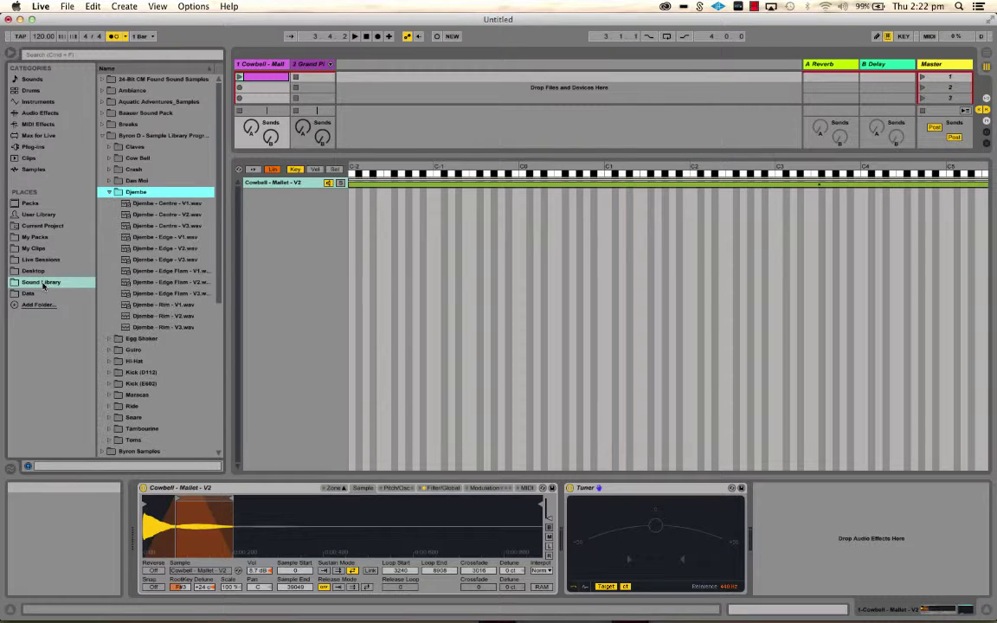
# Preview the centre, edge and edge flam djembe samples and select Djembe - Centre - V2.wav.
pyautogui.press('Down')
pyautogui.press('Down')
pyautogui.press('Down')
pyautogui.press('Down')
pyautogui.press('Down')
pyautogui.press('Down')
pyautogui.press('Down')
pyautogui.press('Down')
pyautogui.press('Down')
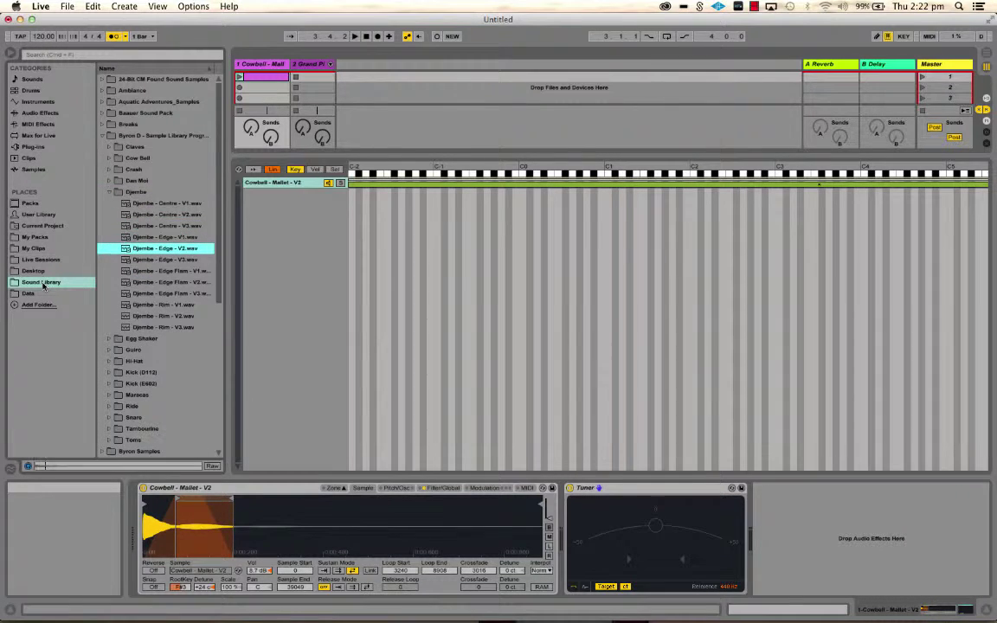
pyautogui.press('Down')
pyautogui.press('Down')
pyautogui.press('Up')
pyautogui.press('Up')
pyautogui.press('Up')
pyautogui.press('Up')
pyautogui.press('Up')
pyautogui.press('Up')
pyautogui.press('Up')
pyautogui.press('Up')
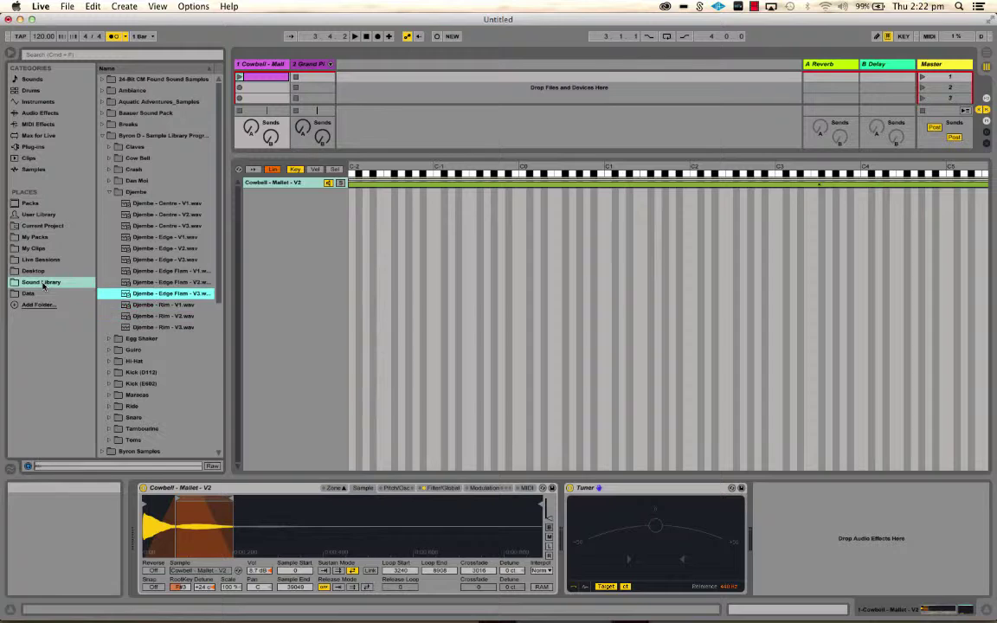
pyautogui.press('Up')
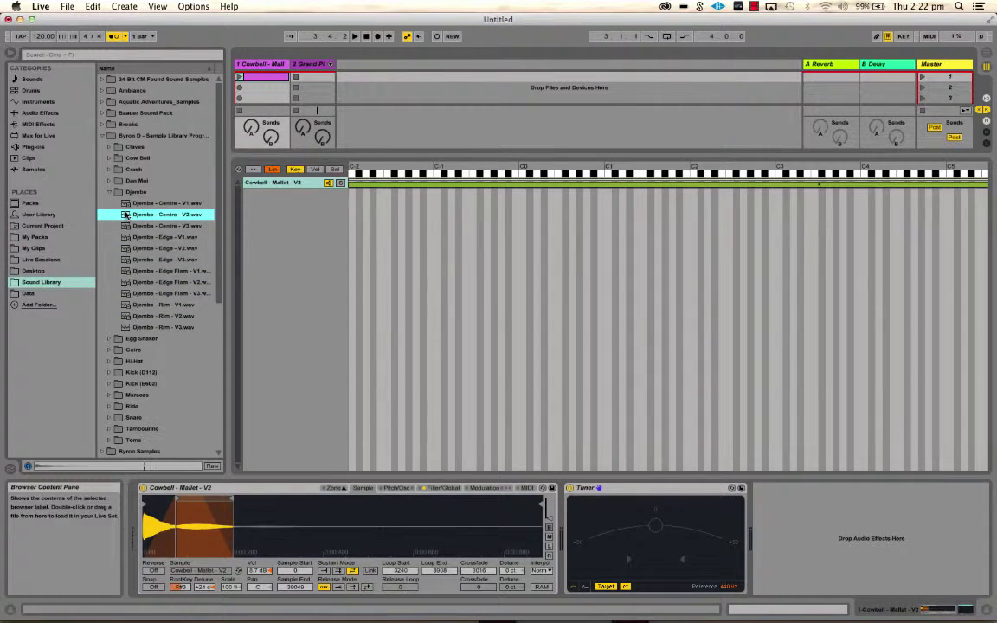
# Add Djembe - Centre - V2.wav to the Sampler's zone editor as a second layer beneath the cowbell.
pyautogui.moveTo(125, 215)
pyautogui.mouseDown()
pyautogui.moveTo(279, 242)
pyautogui.moveTo(140, 214)
pyautogui.mouseUp()
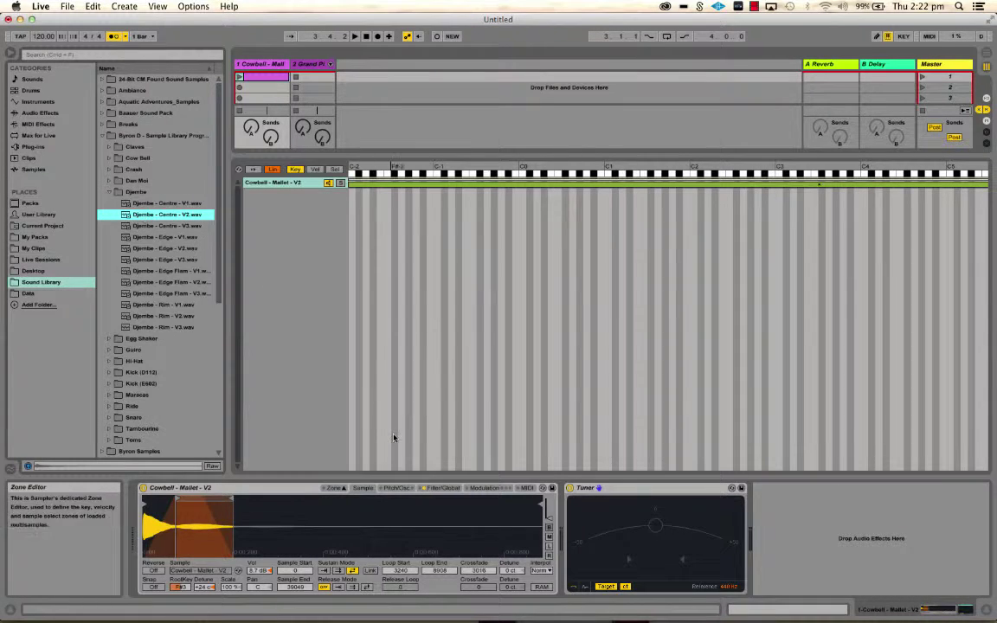
pyautogui.click(342, 490)
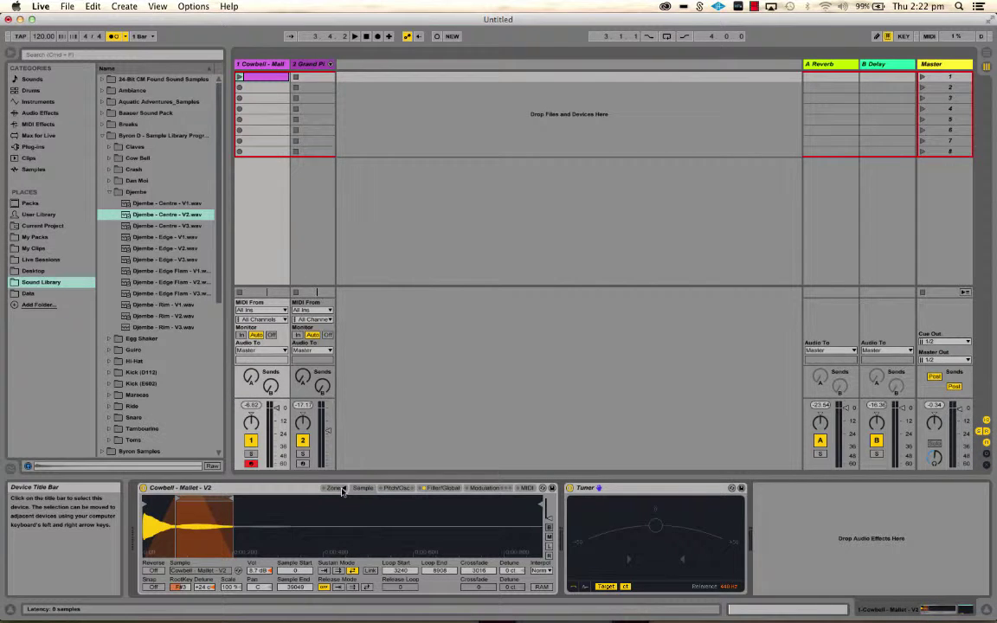
pyautogui.click(342, 490)
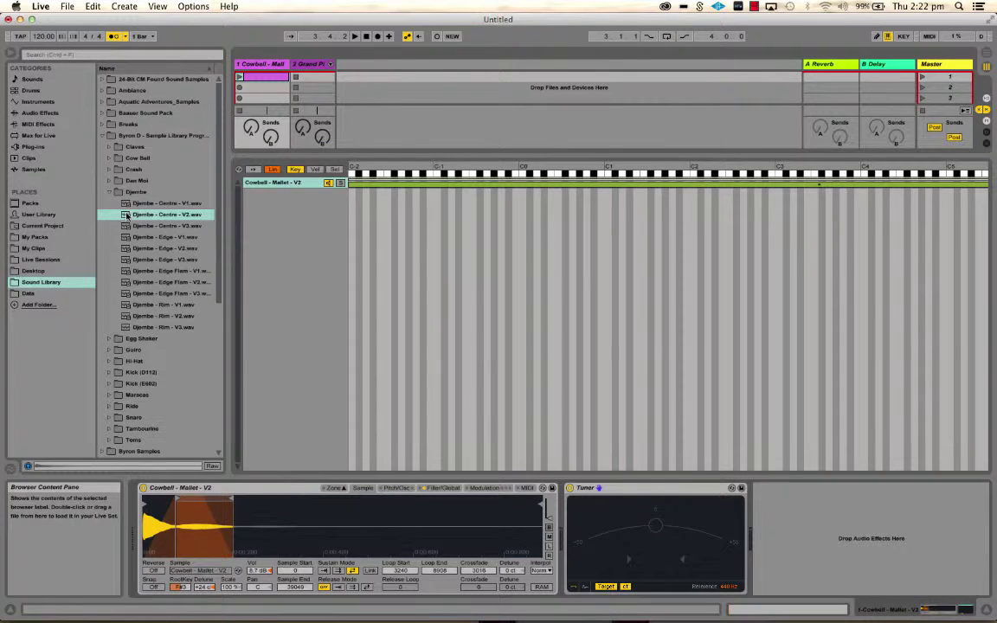
pyautogui.moveTo(125, 216); pyautogui.dragTo(263, 226)
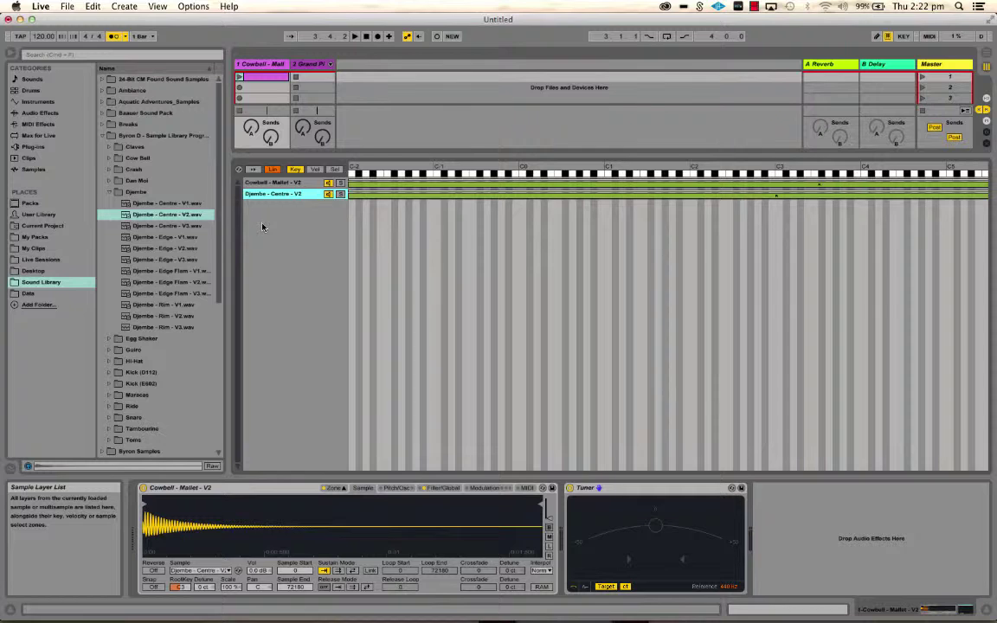
# Compare the two sample layers, mute Cowbell - Mallet - V2 and select Djembe - Centre - V2 for editing.
pyautogui.click(272, 184)
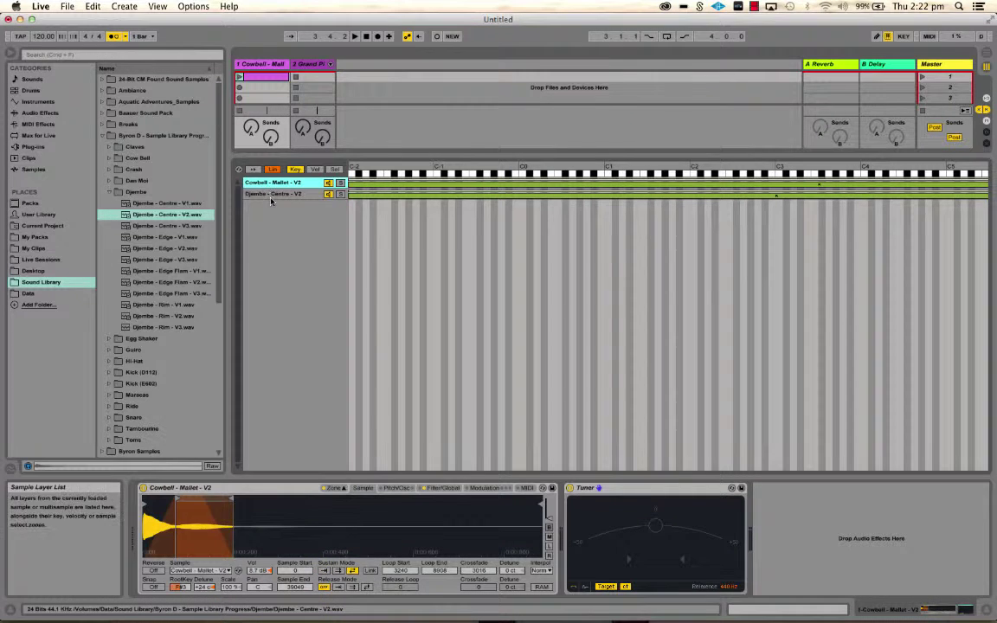
pyautogui.click(272, 196)
pyautogui.click(271, 184)
pyautogui.click(271, 196)
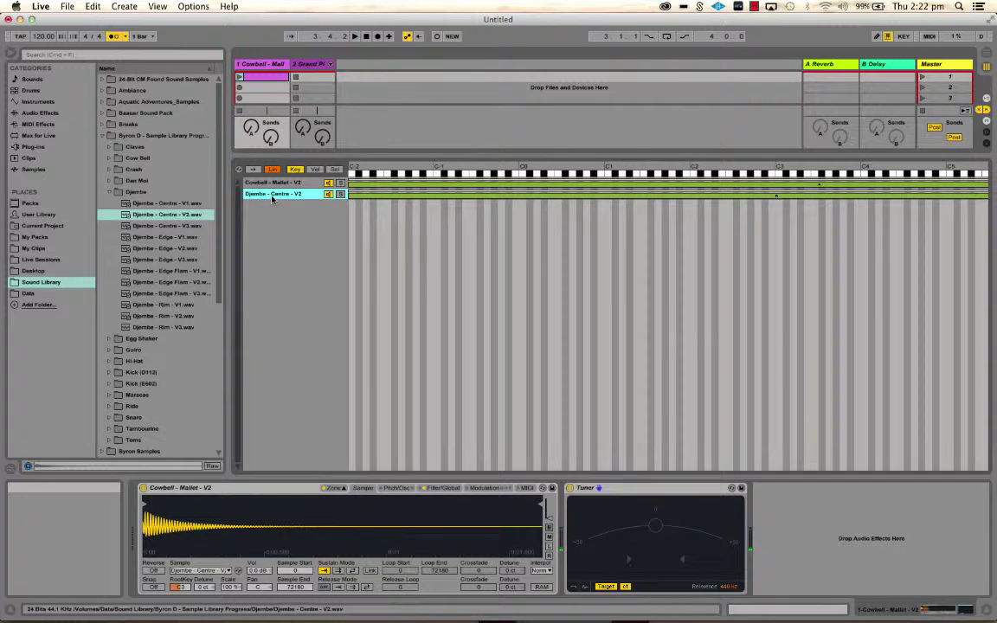
pyautogui.click(327, 184)
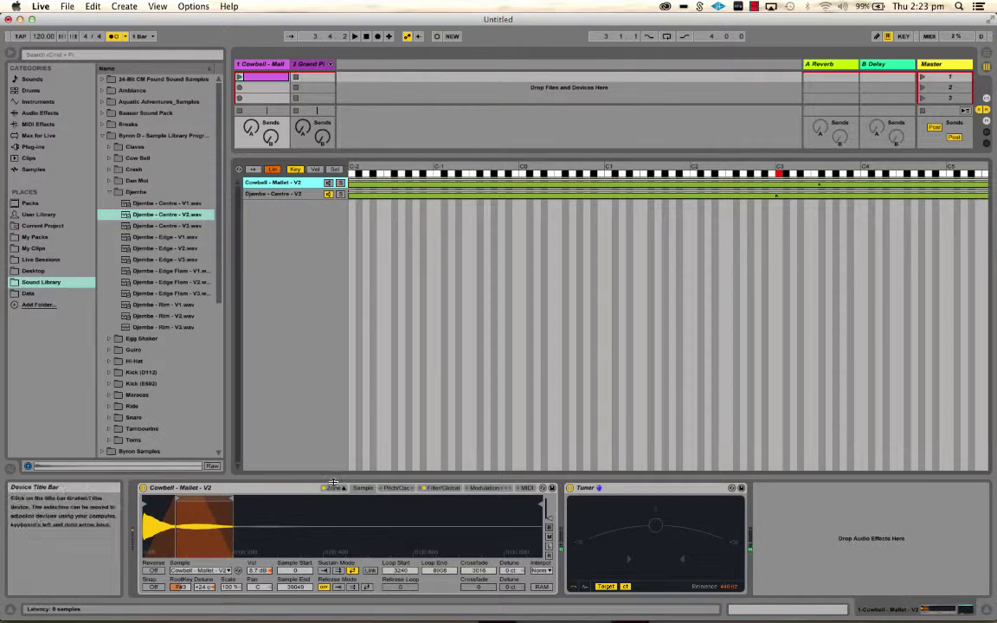
pyautogui.click(299, 196)
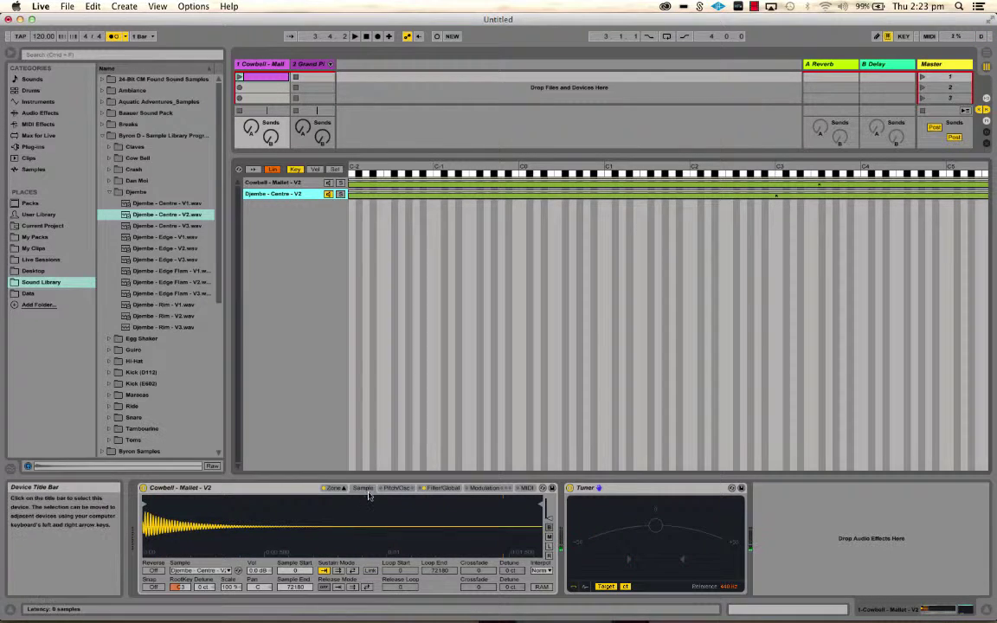
# Give the djembe sample a back-and-forth sustain loop from about sample 4919 to 12831 with a crossfade of 4173.
pyautogui.click(339, 572)
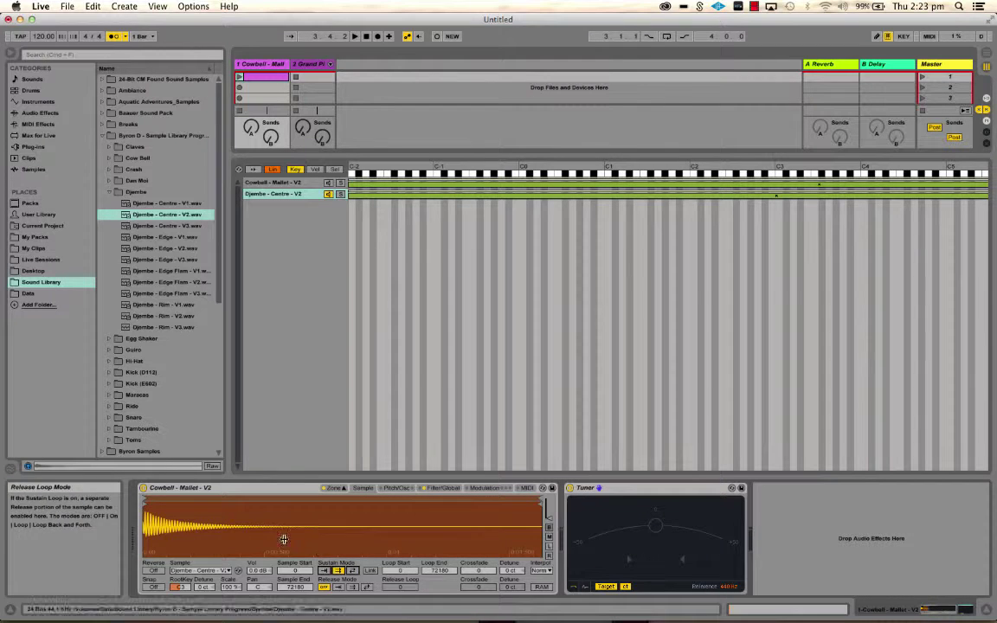
pyautogui.moveTo(147, 499); pyautogui.dragTo(171, 499)
pyautogui.moveTo(523, 508)
pyautogui.mouseDown()
pyautogui.moveTo(196, 502)
pyautogui.moveTo(210, 501)
pyautogui.mouseUp()
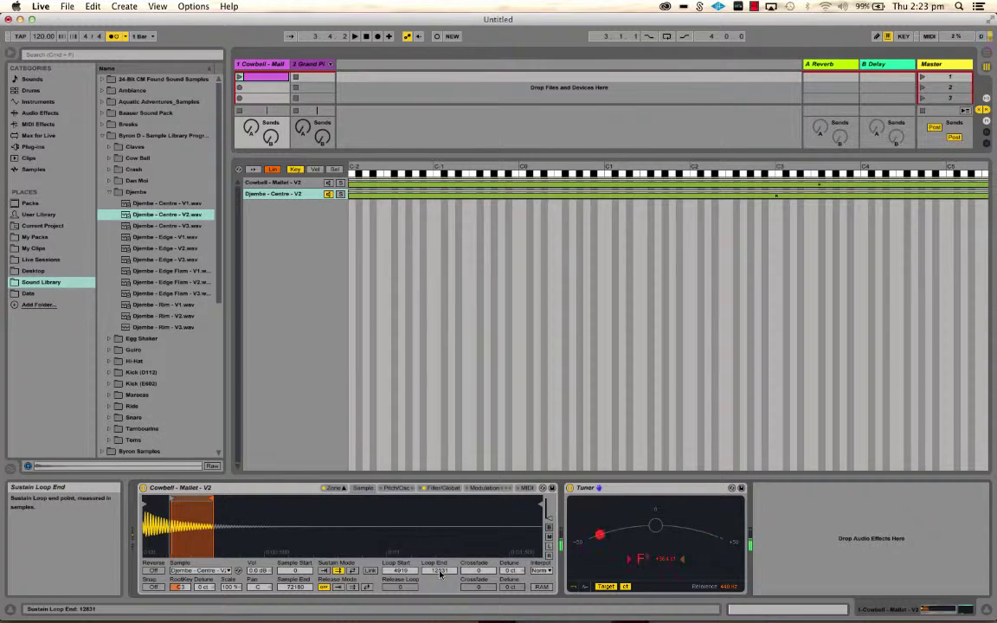
pyautogui.moveTo(479, 572); pyautogui.dragTo(479, 520)
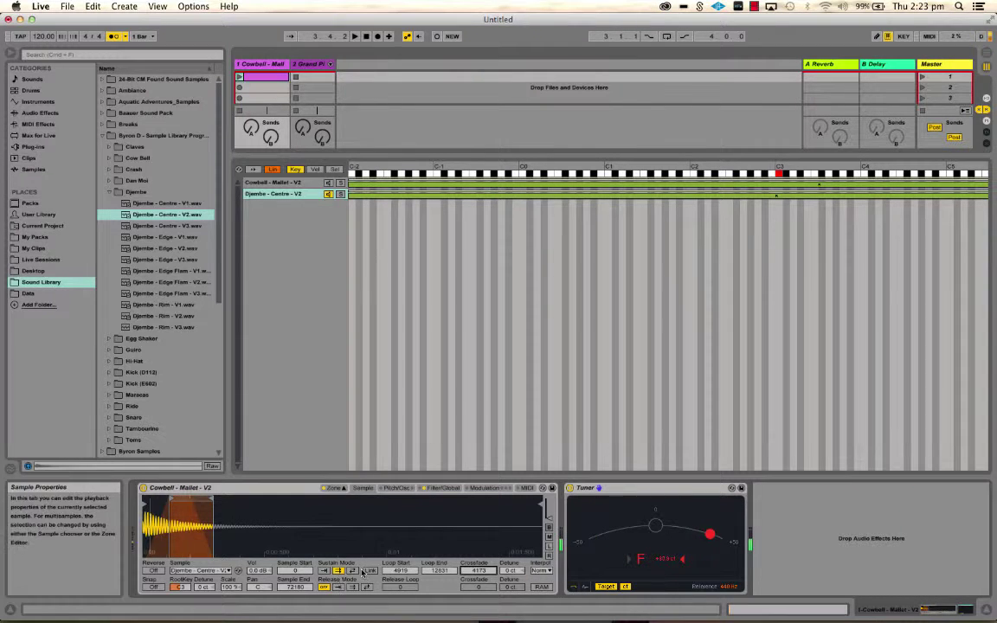
pyautogui.click(353, 572)
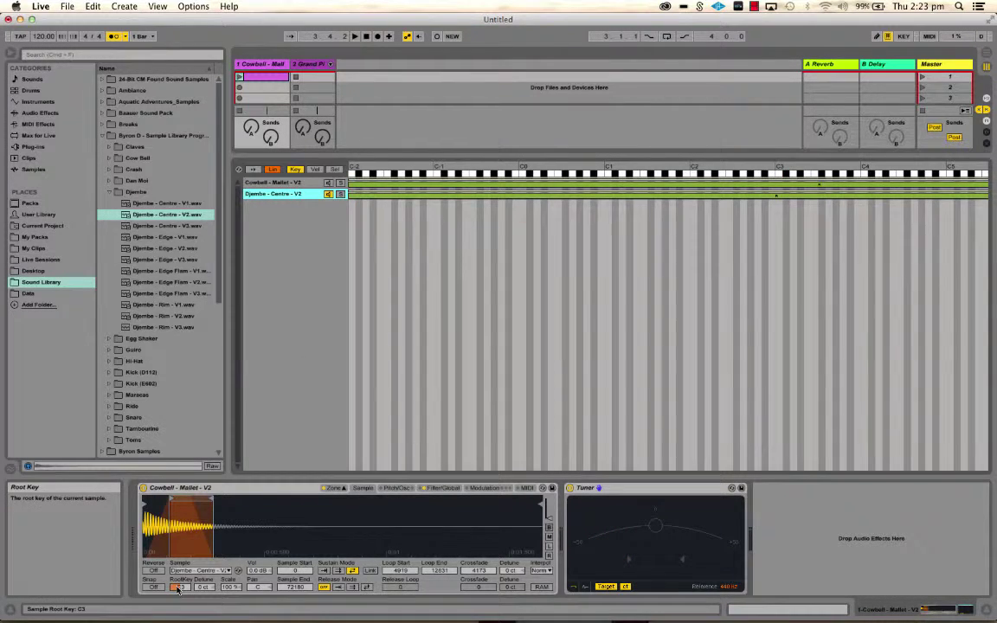
# Tune the djembe sample to C with root key F#2 and a detune of +38 ct, checking notes against the Tuner.
pyautogui.press('a')
pyautogui.moveTo(178, 589); pyautogui.dragTo(177, 597)
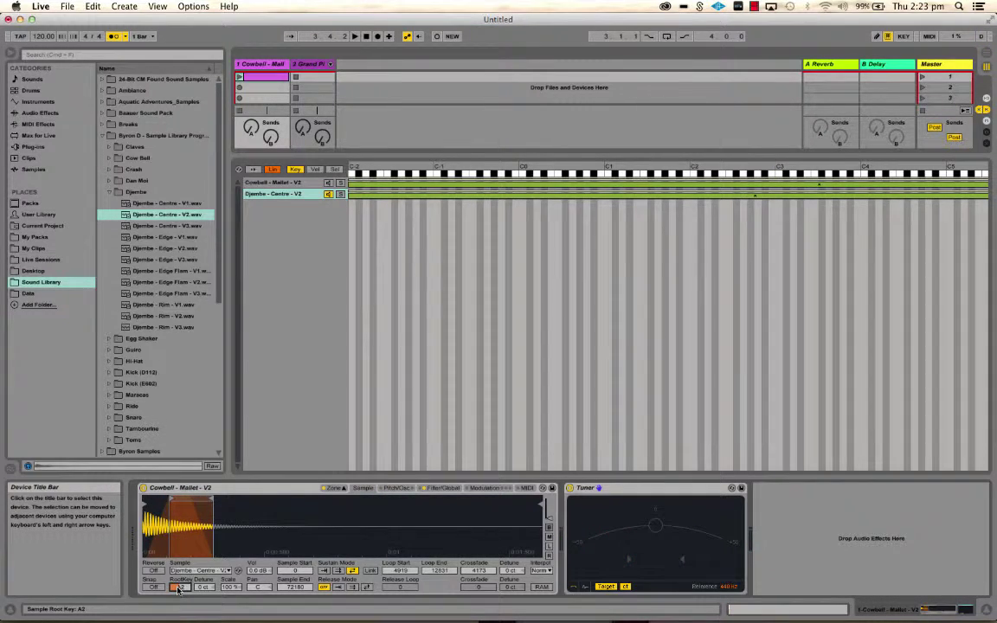
pyautogui.press('a')
pyautogui.moveTo(177, 590)
pyautogui.mouseDown()
pyautogui.moveTo(204, 585)
pyautogui.moveTo(204, 557)
pyautogui.mouseUp()
pyautogui.press('a')
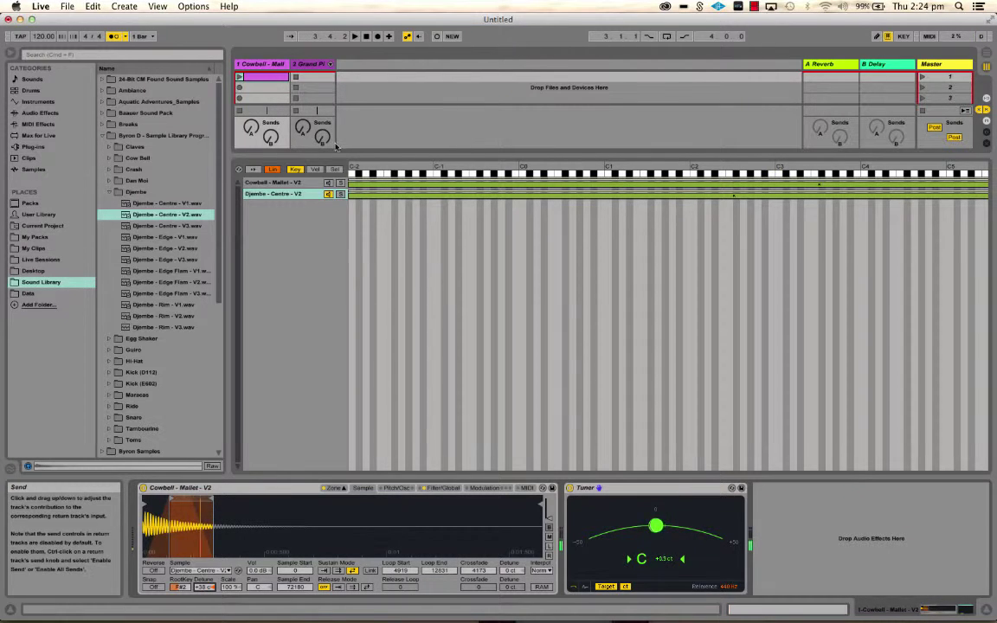
# Reactivate the cowbell layer and play several notes to hear it together with the djembe layer.
pyautogui.click(329, 183)
pyautogui.press('a')
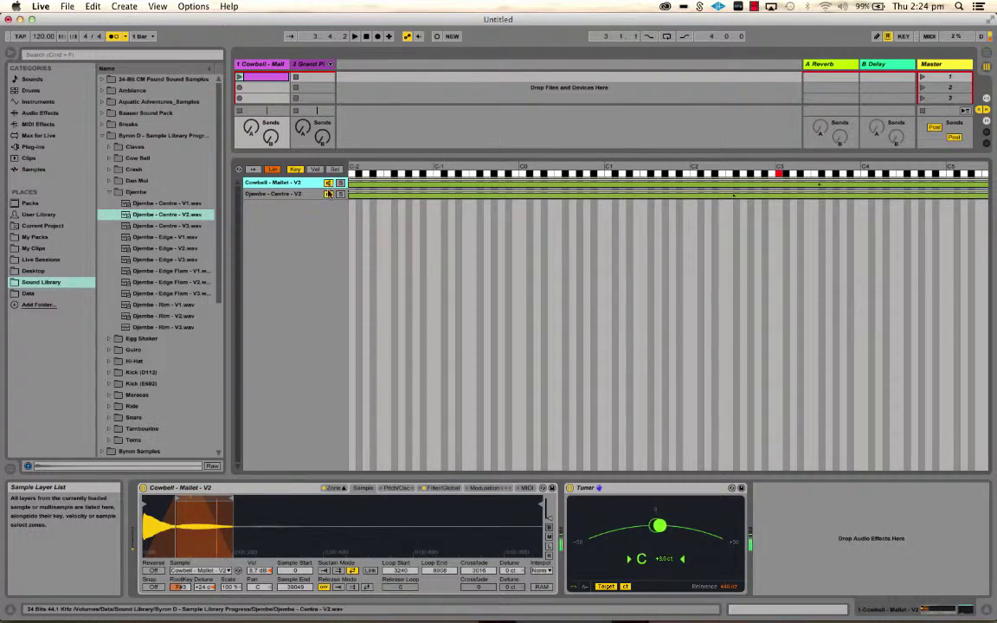
pyautogui.click(329, 195)
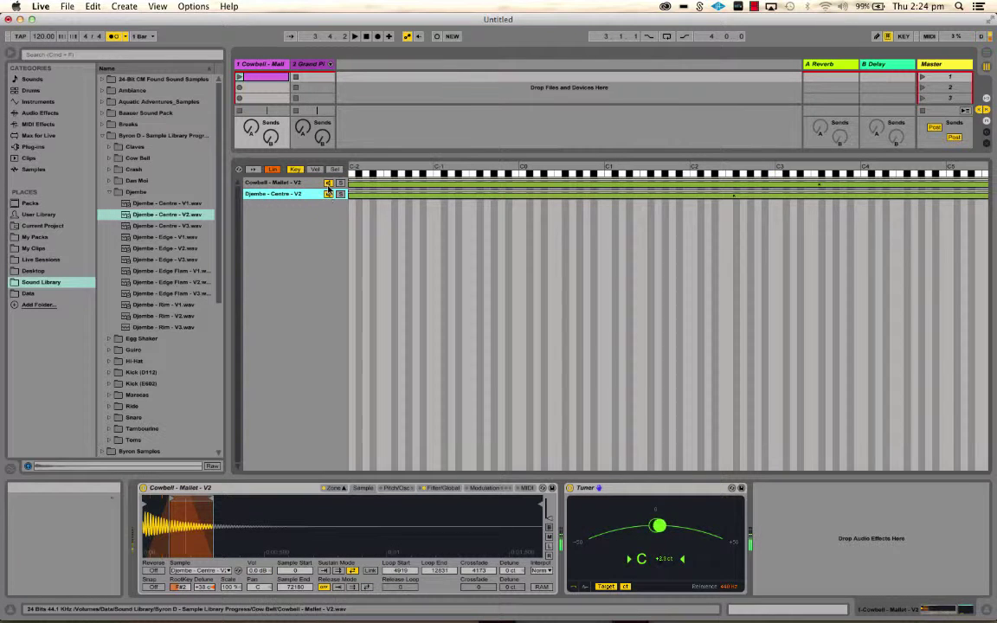
pyautogui.click(329, 194)
pyautogui.press('a')
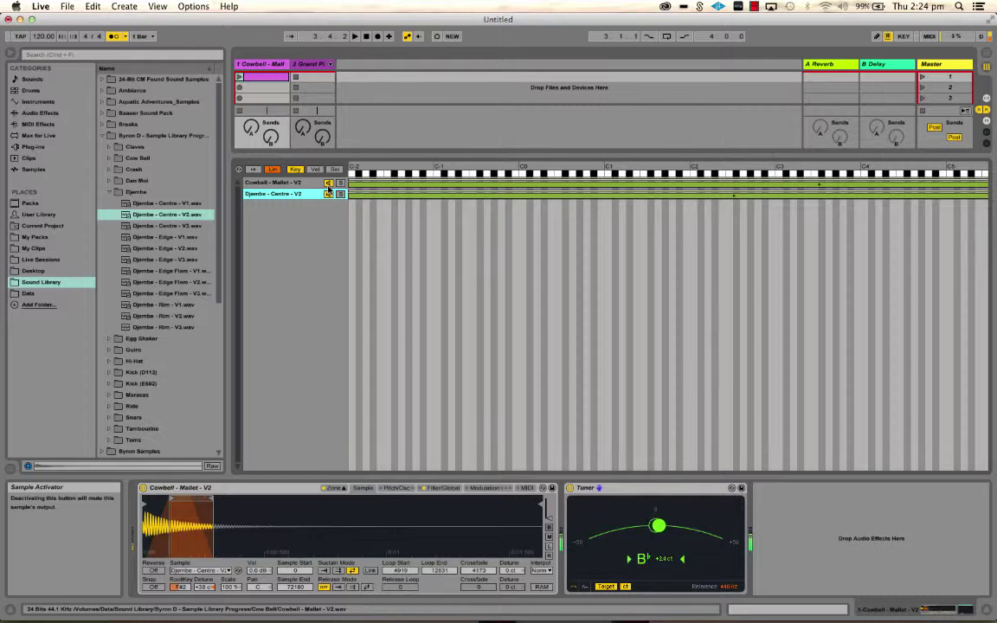
pyautogui.press('a')
pyautogui.press('g')
pyautogui.press('l')
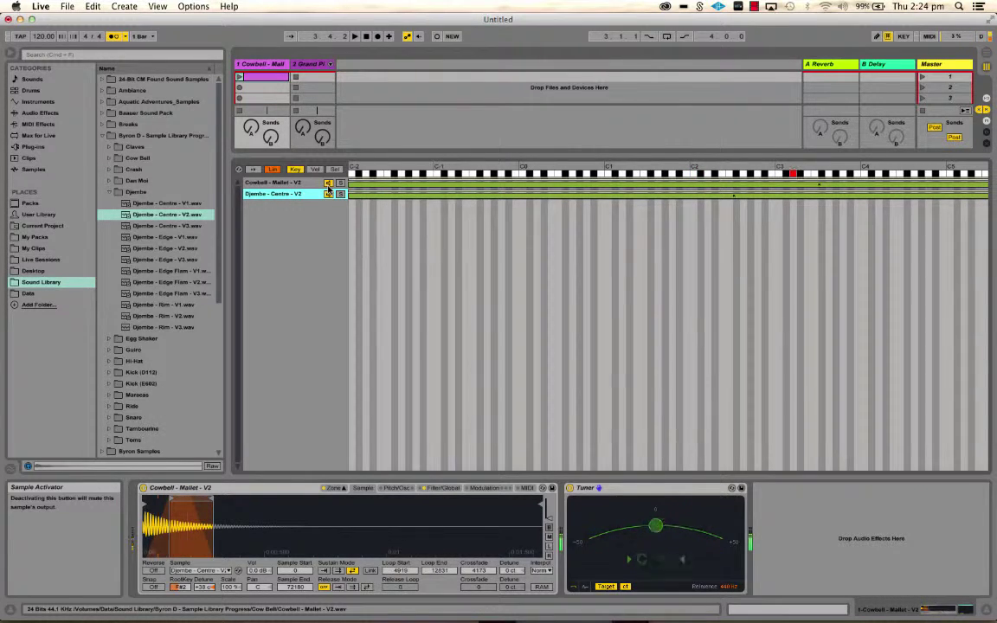
pyautogui.press('g')
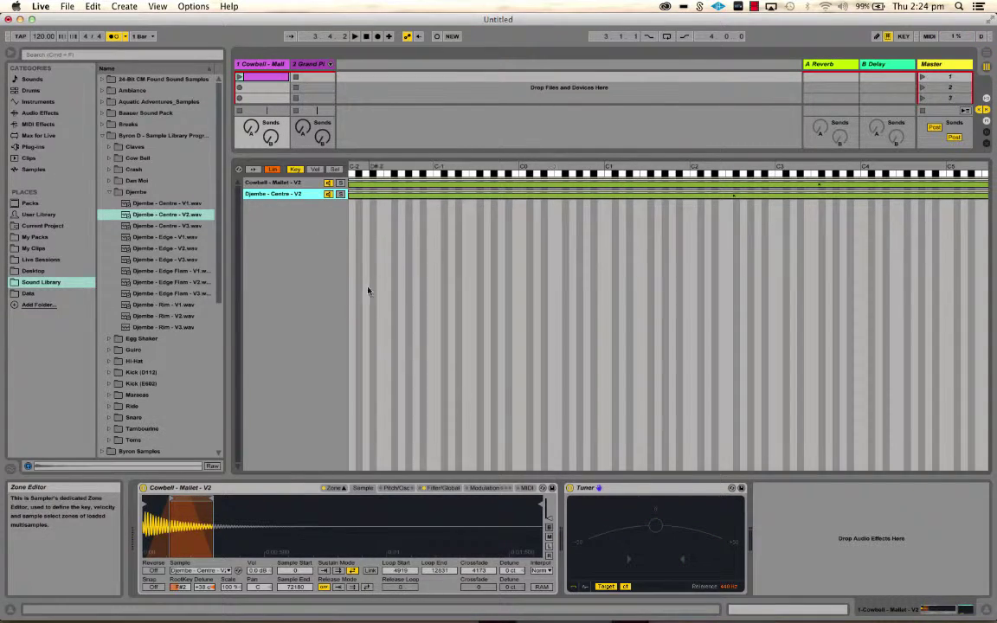
pyautogui.press('a')
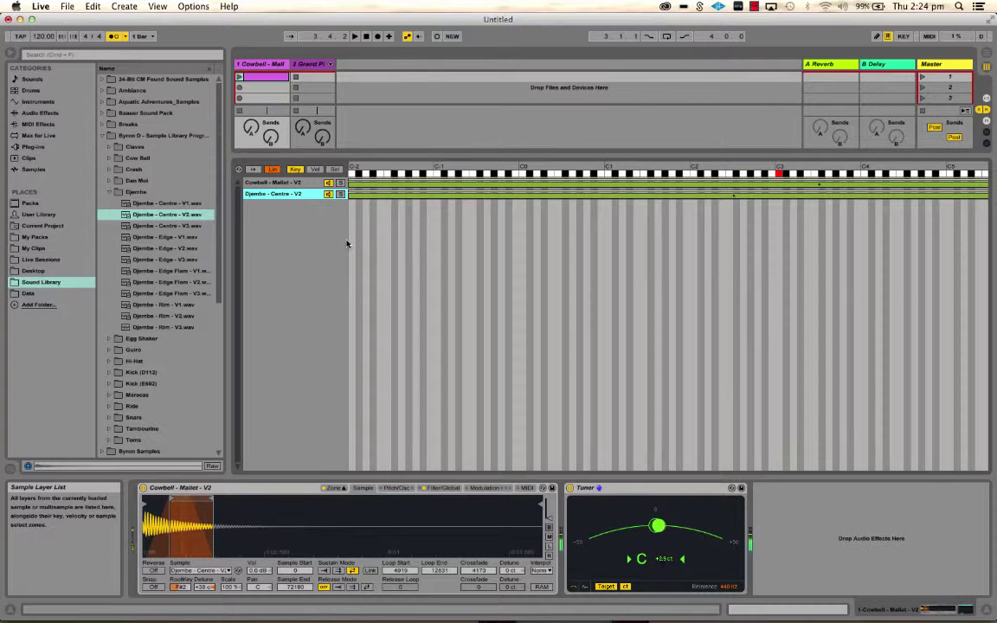
# Mute the cowbell and djembe layers in turn and play notes to compare each sound with the blend.
pyautogui.click(329, 183)
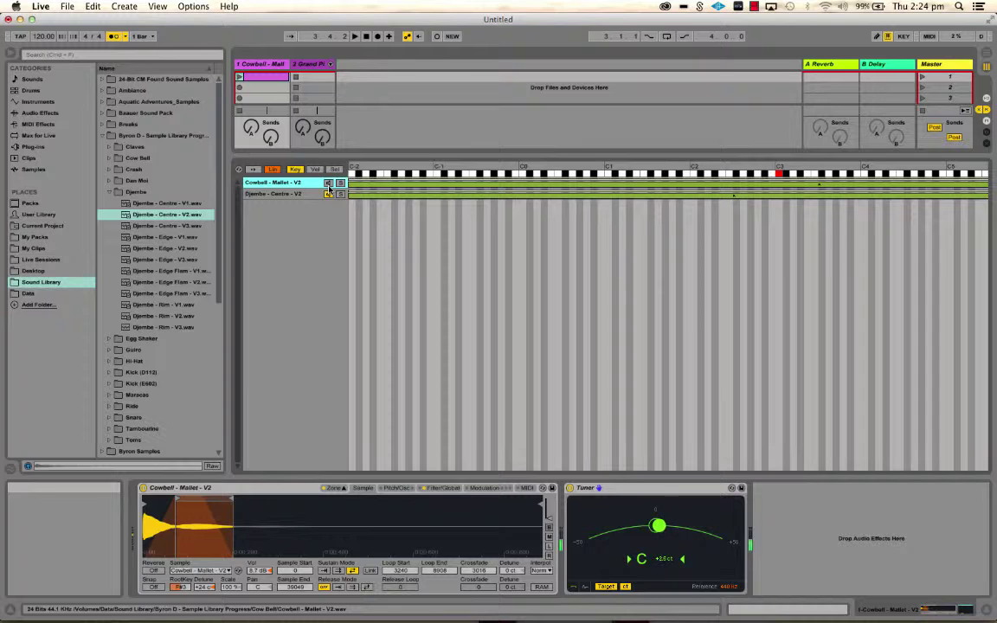
pyautogui.click(329, 195)
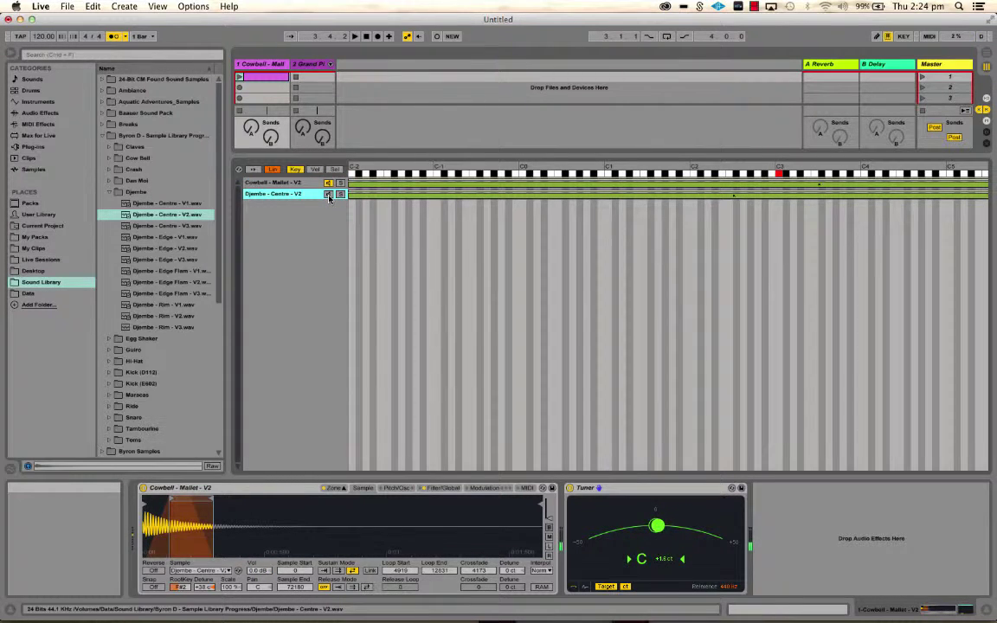
pyautogui.press('a')
pyautogui.press('k')
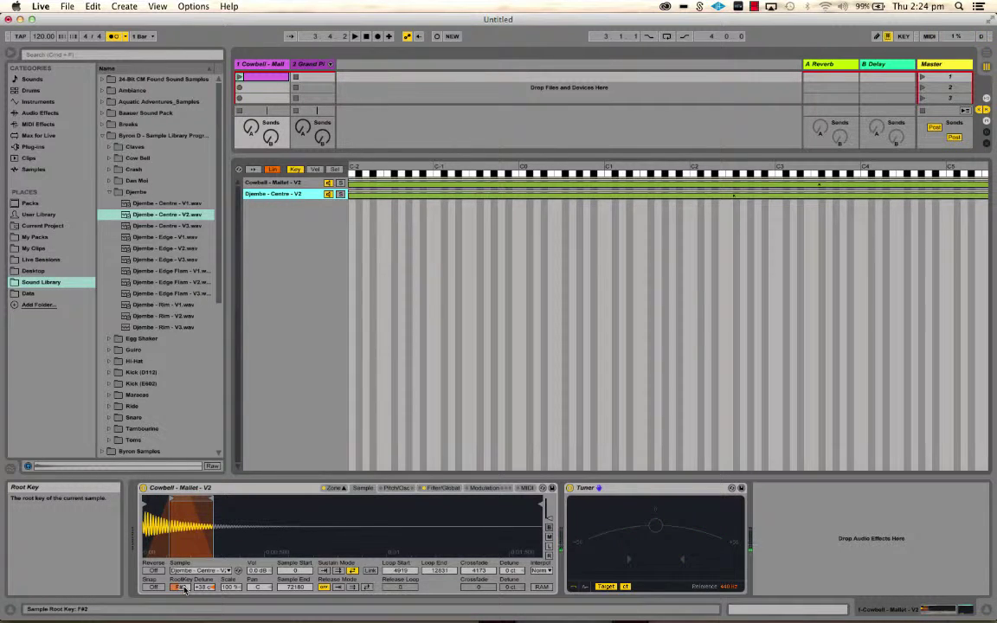
# Set the djembe sample's root key to F#1 and solo its layer to hear it alone.
pyautogui.moveTo(184, 589); pyautogui.dragTo(184, 599)
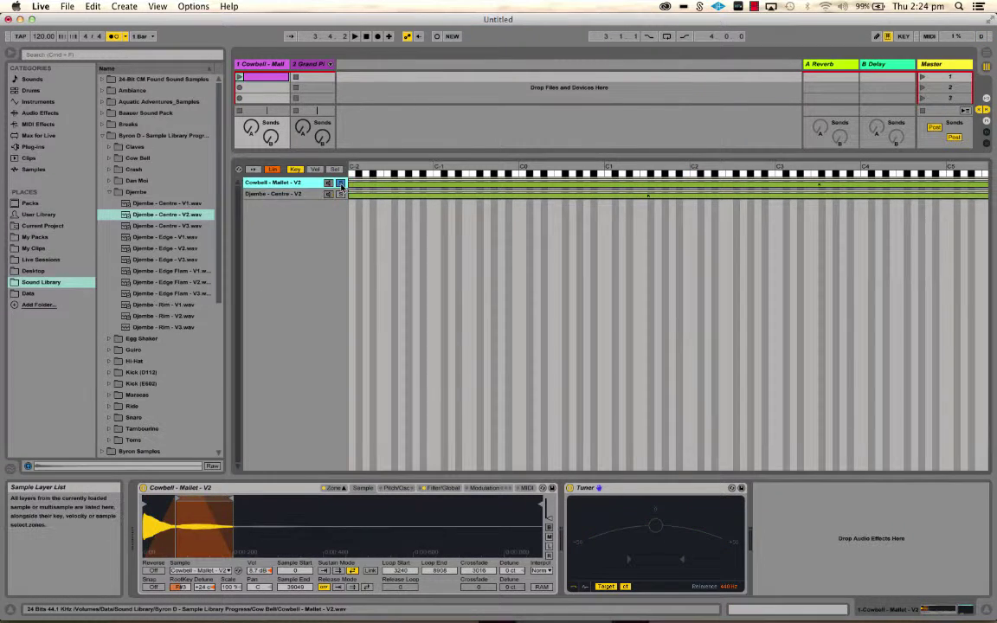
pyautogui.click(342, 194)
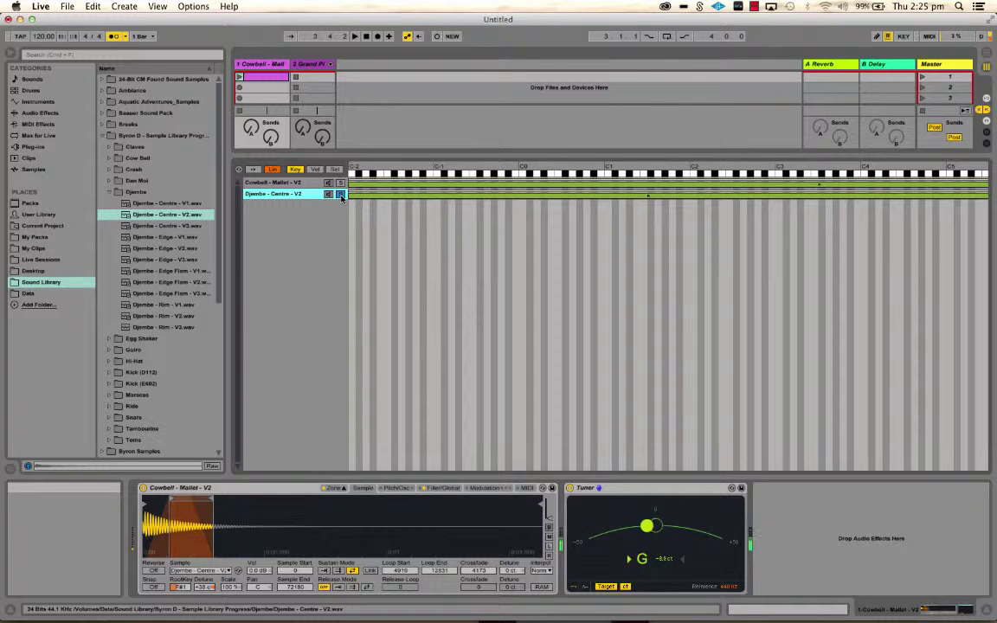
# Add the 1C.wav sample from the Singing Glasses Dry Tuned Long folder as a third Sampler layer.
pyautogui.click(341, 195)
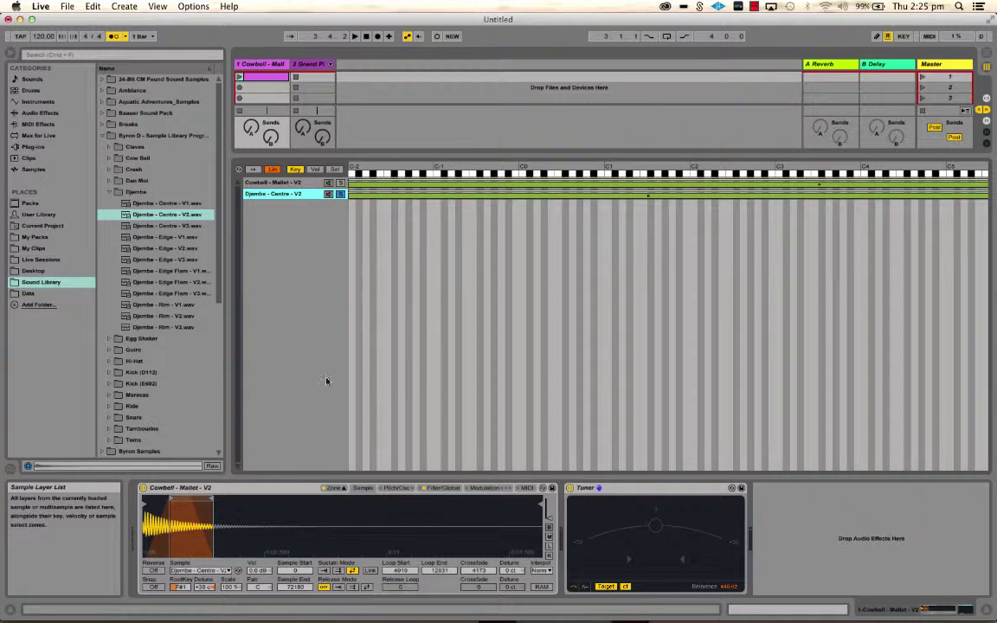
pyautogui.click(438, 489)
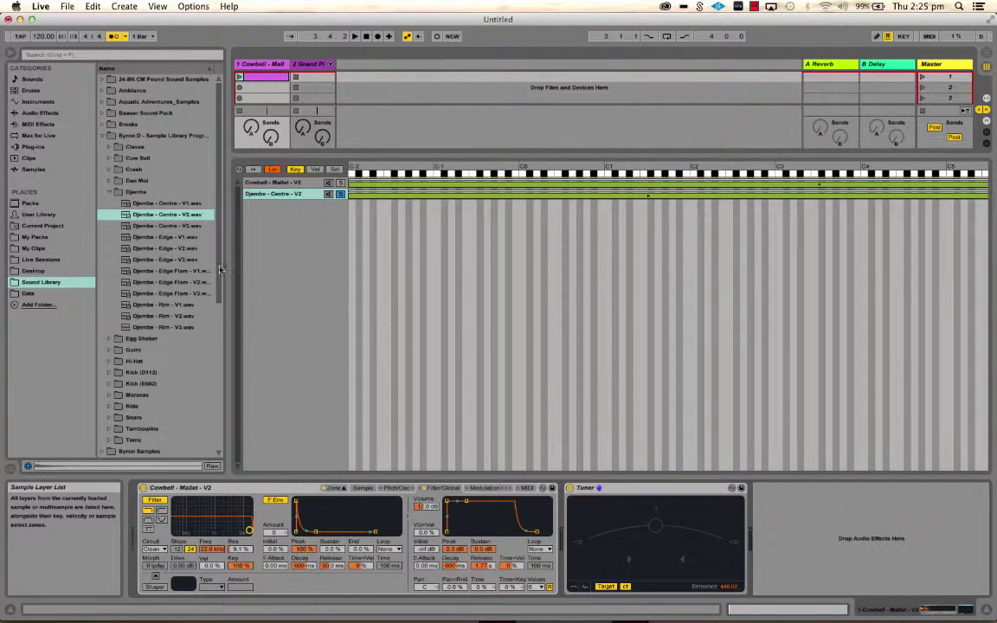
pyautogui.click(110, 194)
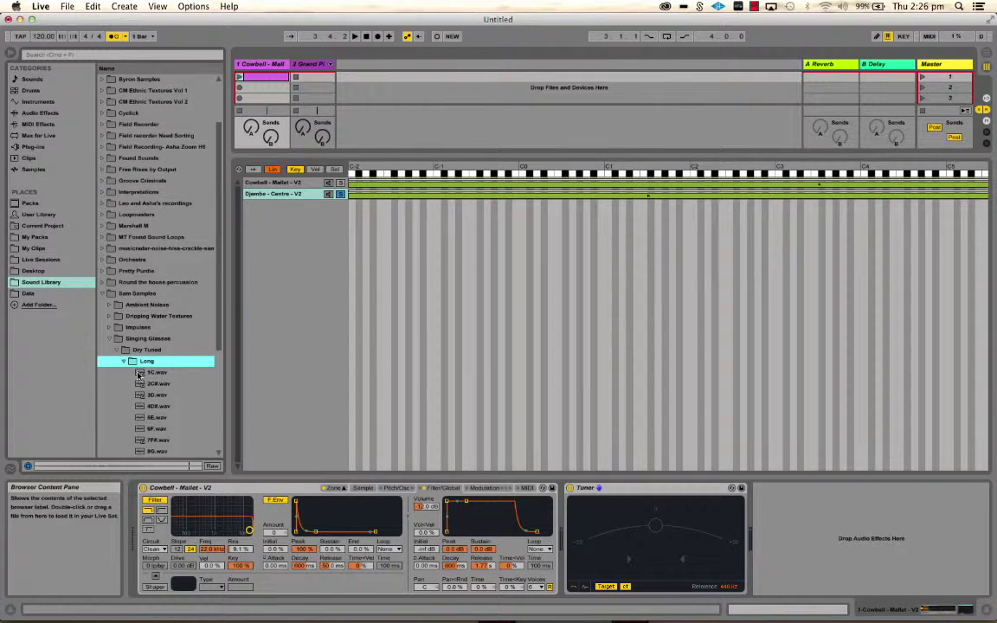
pyautogui.click(143, 374)
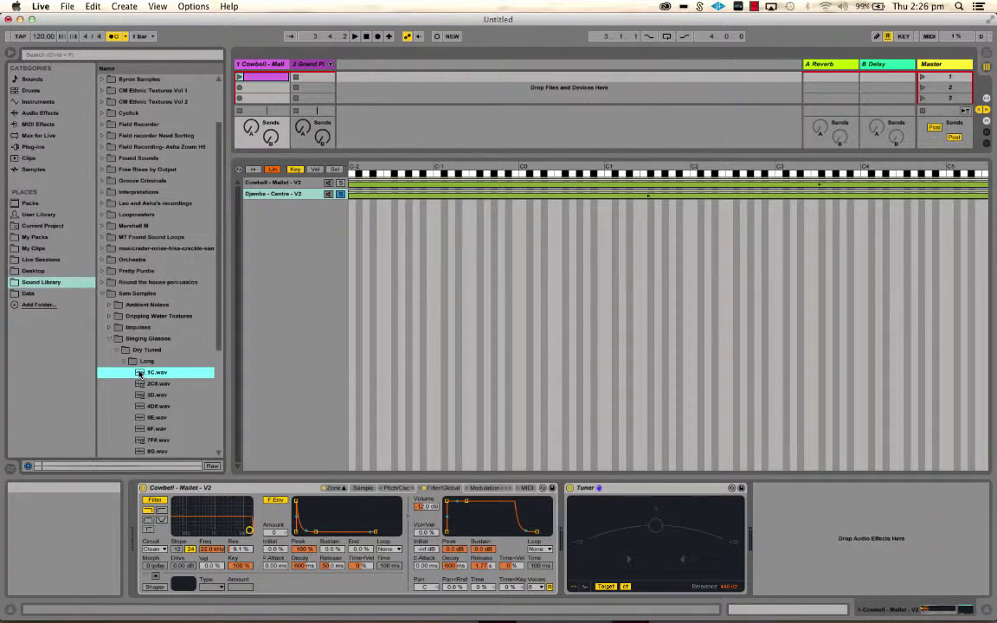
pyautogui.moveTo(140, 374); pyautogui.dragTo(271, 305)
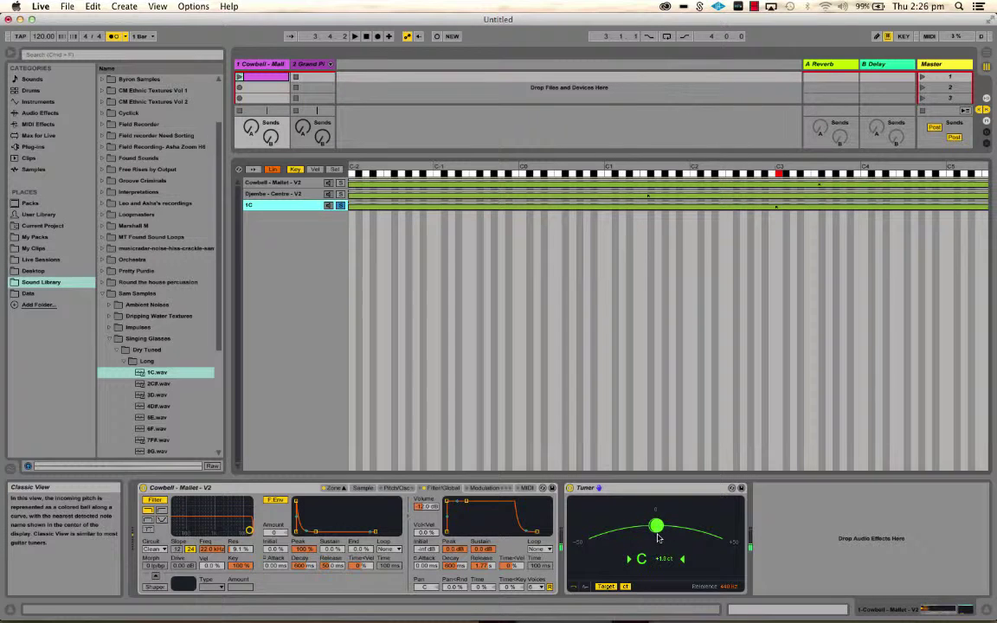
# Boost the 1C sample's volume and move its start point past the quiet opening, to about sample 107,800.
pyautogui.click(363, 488)
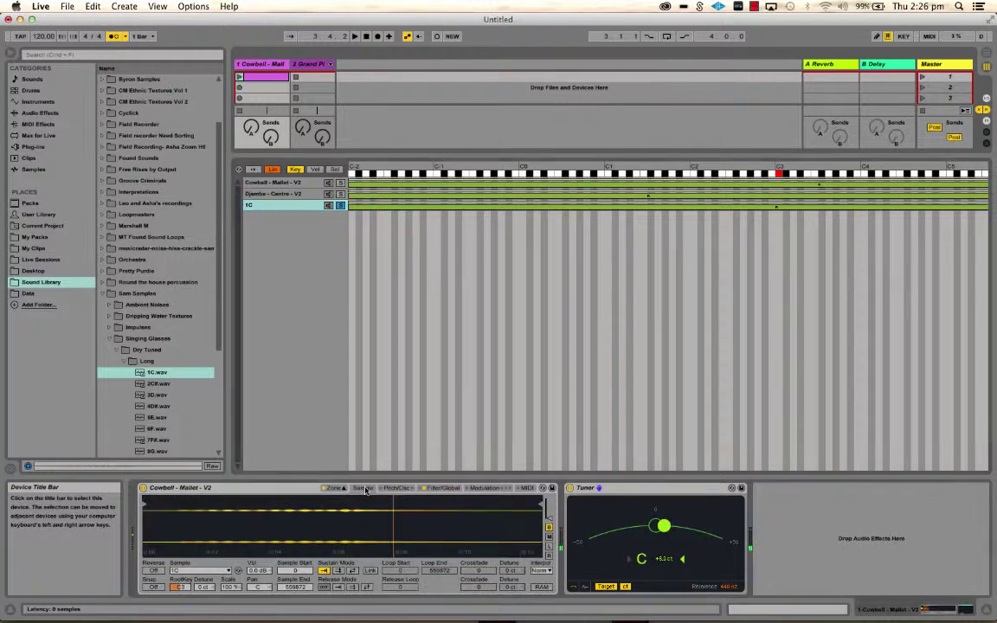
pyautogui.moveTo(258, 571)
pyautogui.mouseDown()
pyautogui.moveTo(258, 541)
pyautogui.moveTo(260, 573)
pyautogui.mouseUp()
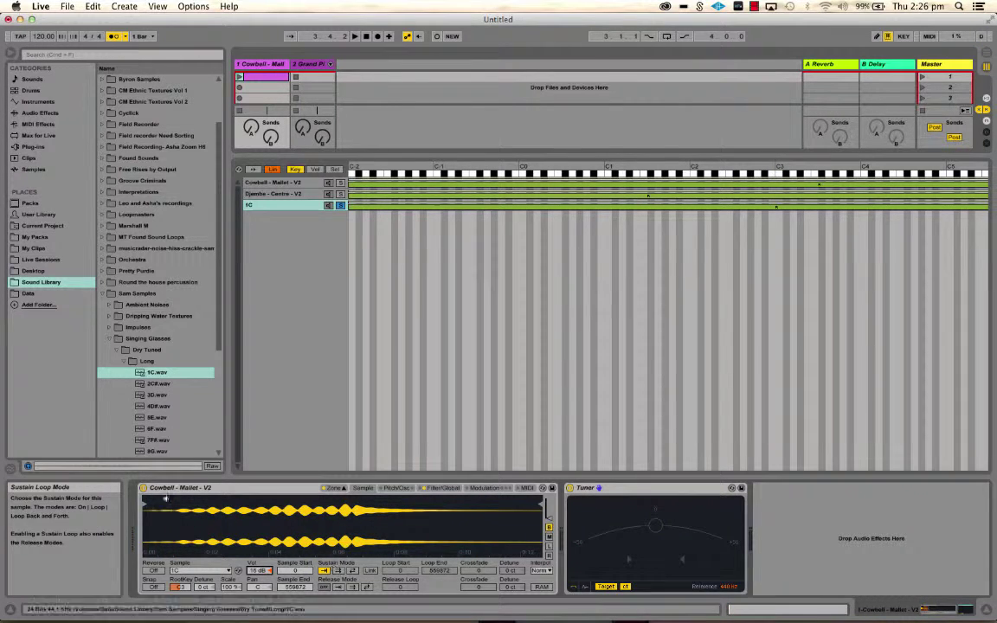
pyautogui.moveTo(144, 503); pyautogui.dragTo(221, 503)
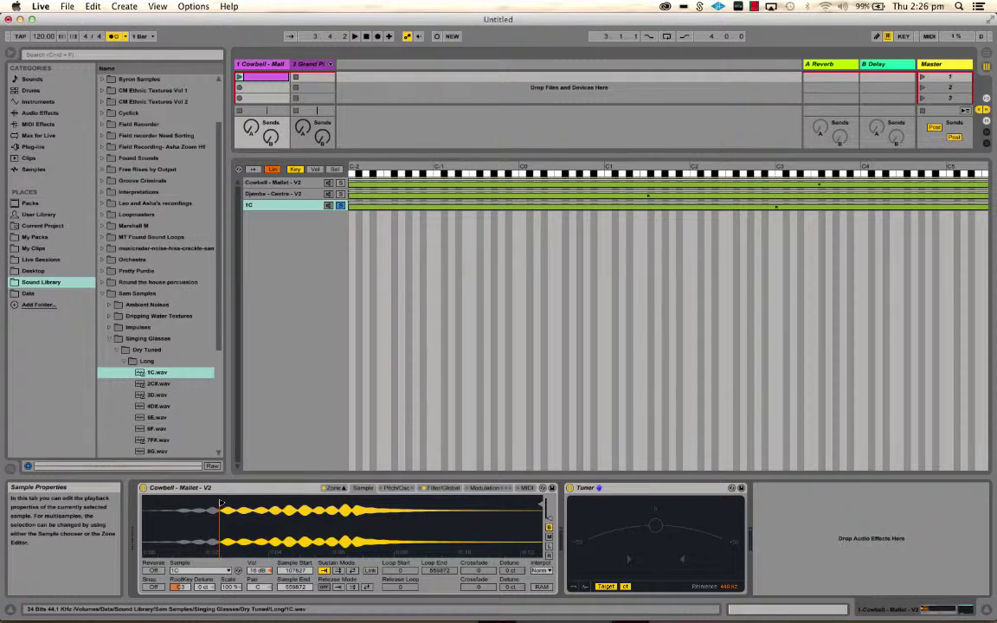
pyautogui.press('a')
# Loop the 1C sample back and forth from about 176671 to 275374 with a crossfade of 15793, and test it with a note.
pyautogui.click(352, 571)
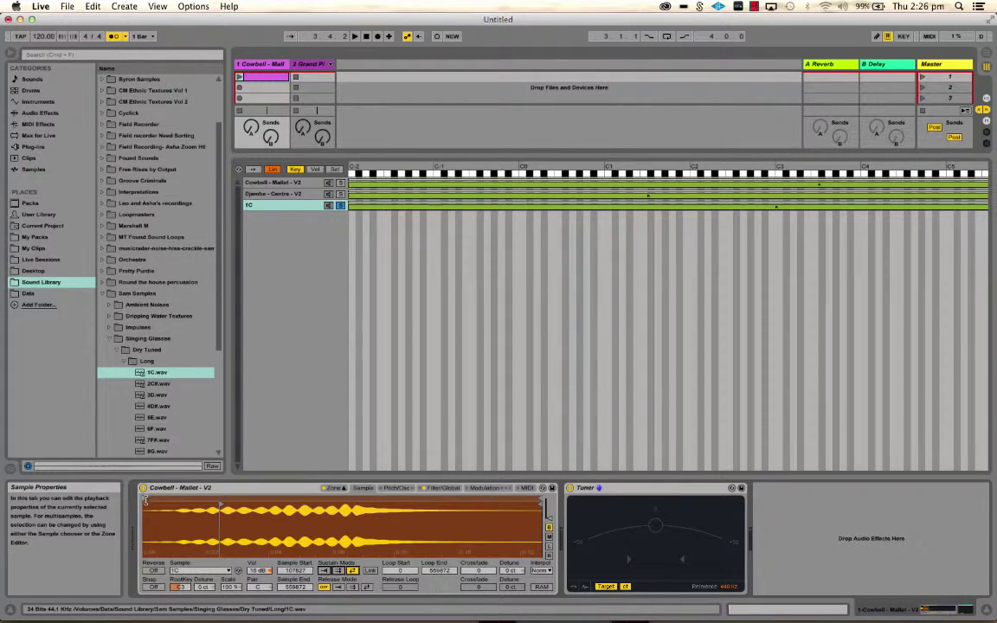
pyautogui.moveTo(145, 501); pyautogui.dragTo(273, 506)
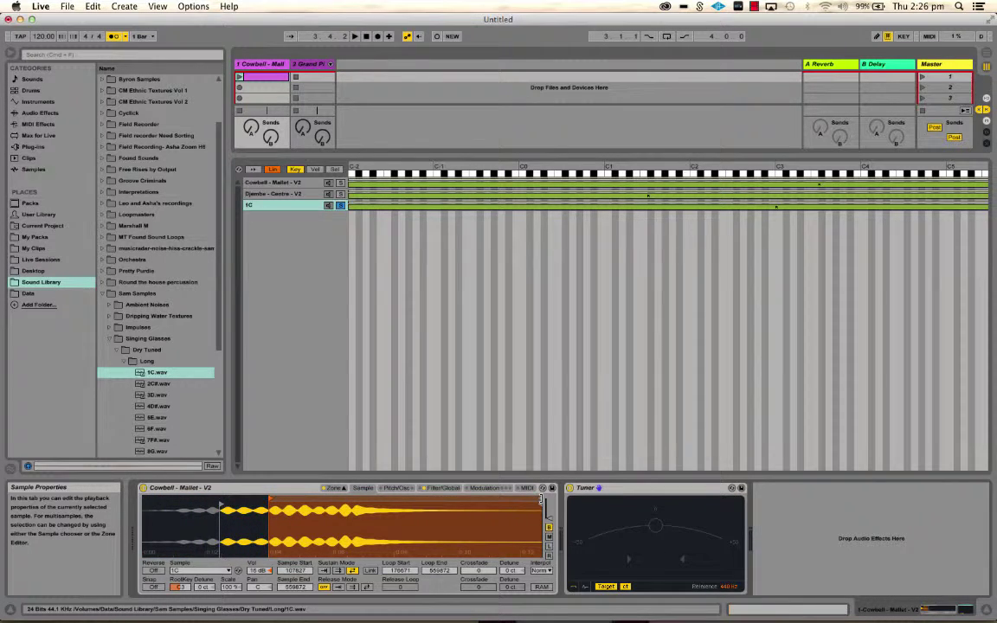
pyautogui.moveTo(542, 499); pyautogui.dragTo(338, 511)
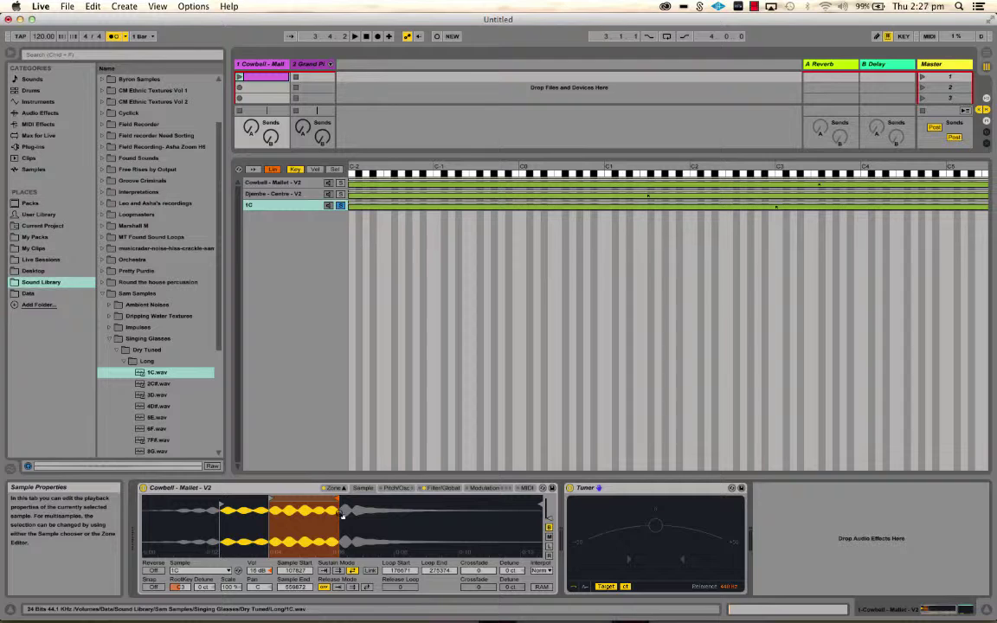
pyautogui.press('a')
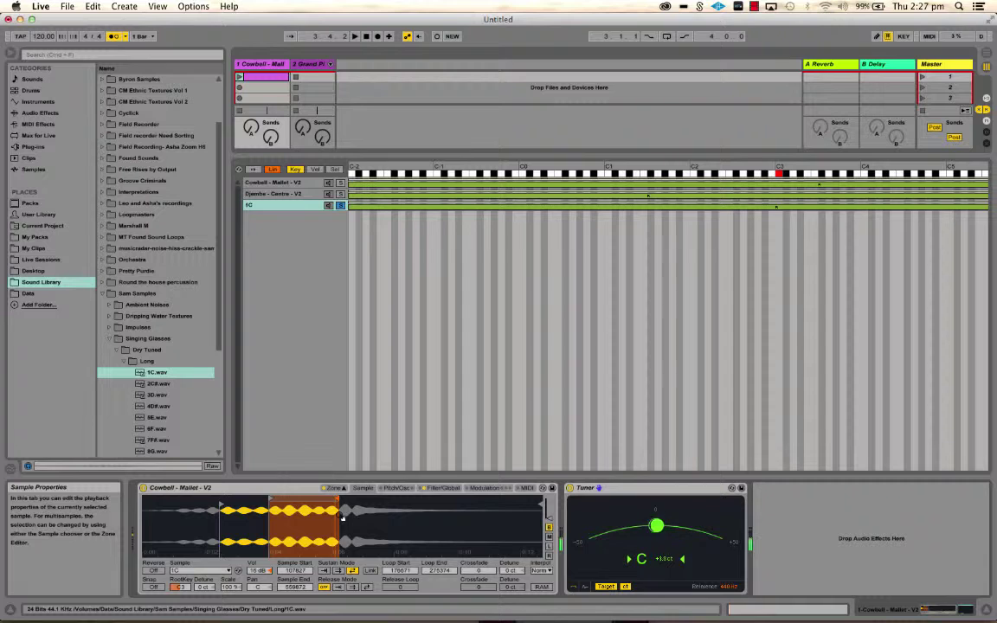
pyautogui.moveTo(475, 571); pyautogui.dragTo(474, 550)
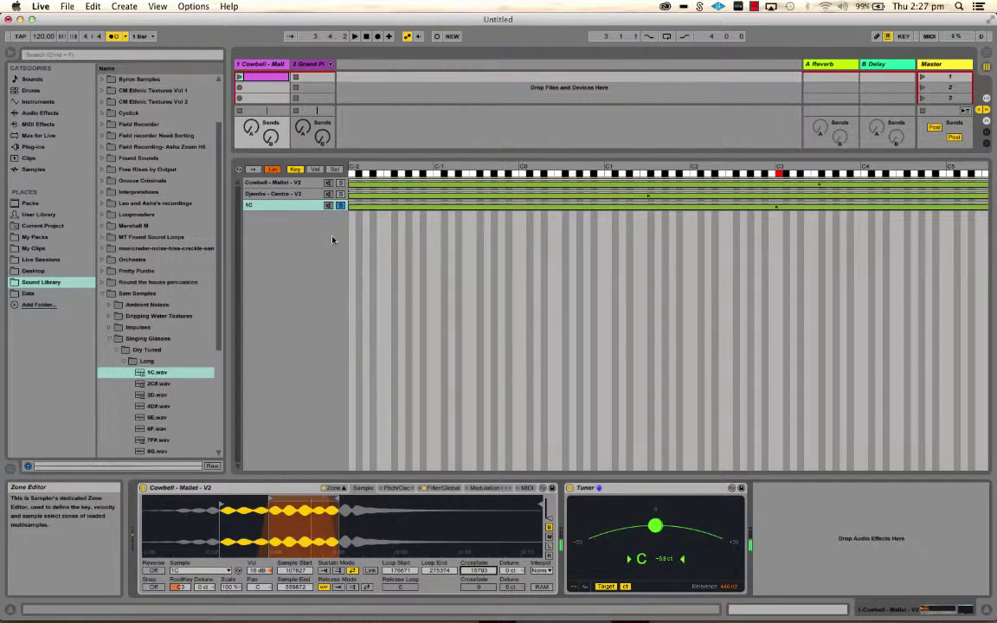
# Bring all three layers back into the mix and raise the 1C sample's volume to 20 dB.
pyautogui.click(340, 205)
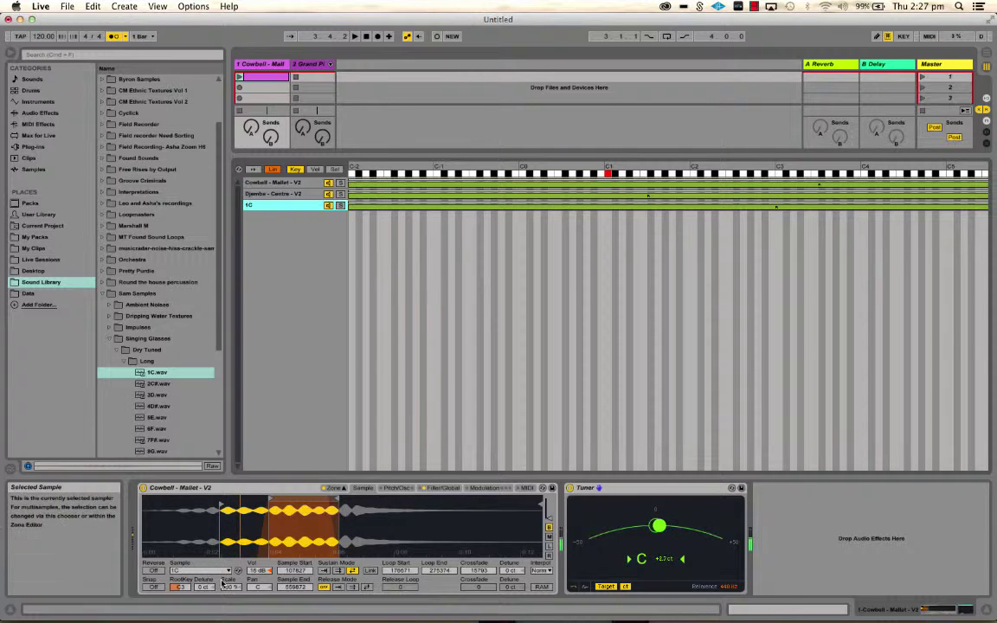
pyautogui.moveTo(259, 572); pyautogui.dragTo(258, 563)
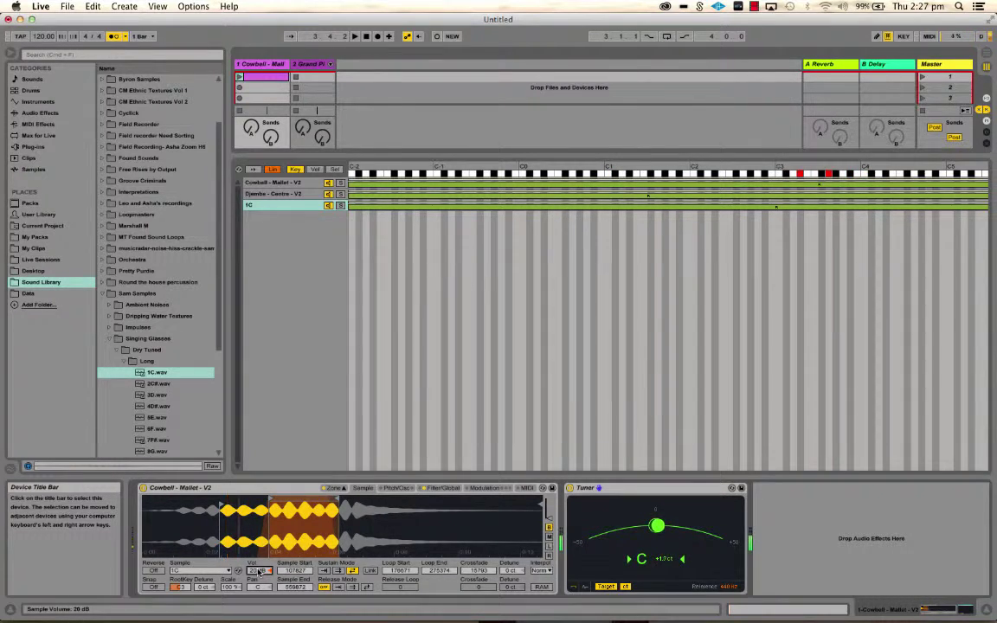
# Set the volume envelope's attack to 40.7 ms and raise the Sampler track's send to Reverb.
pyautogui.click(392, 489)
pyautogui.click(443, 490)
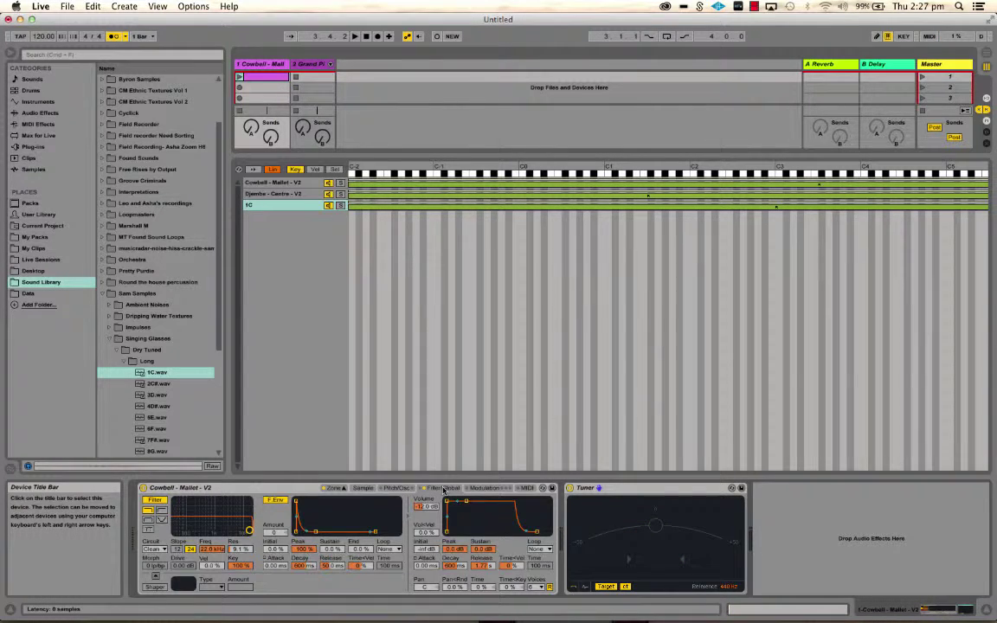
pyautogui.click(427, 550)
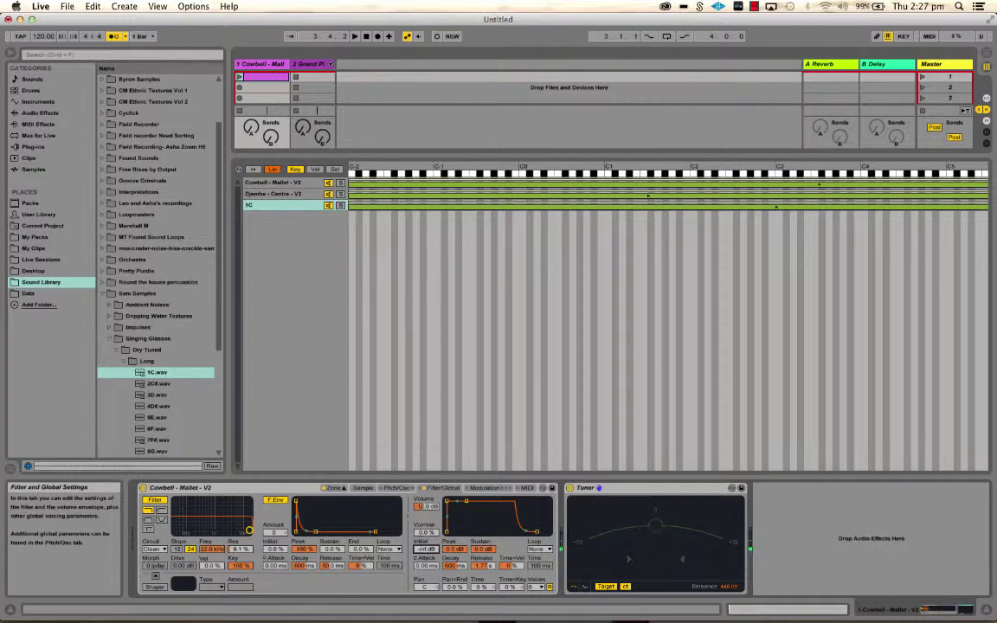
pyautogui.moveTo(427, 550)
pyautogui.mouseDown()
pyautogui.moveTo(427, 560)
pyautogui.moveTo(427, 533)
pyautogui.moveTo(426, 555)
pyautogui.mouseUp()
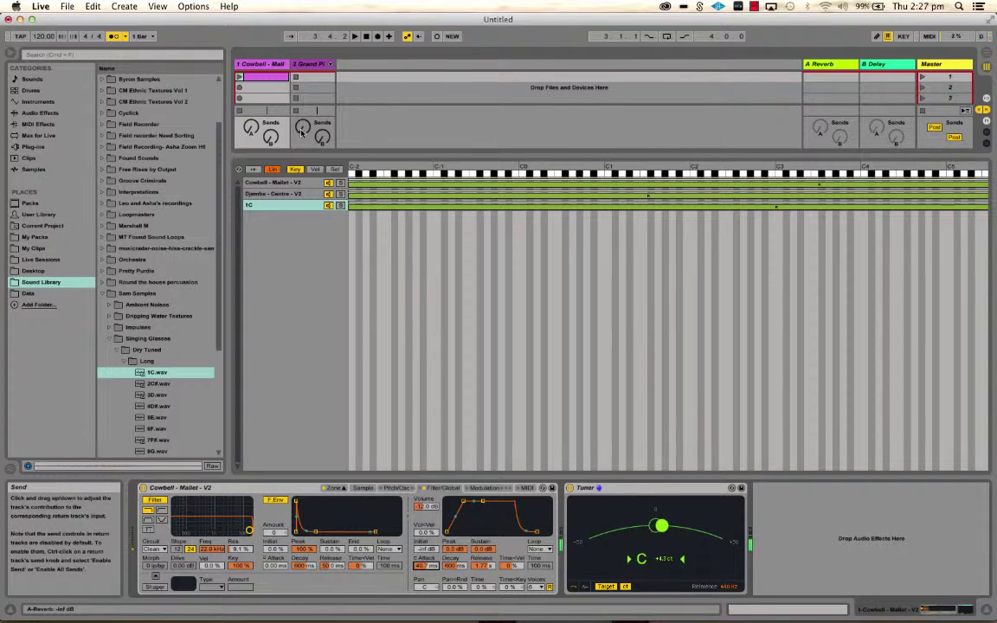
pyautogui.moveTo(251, 128); pyautogui.dragTo(251, 73)
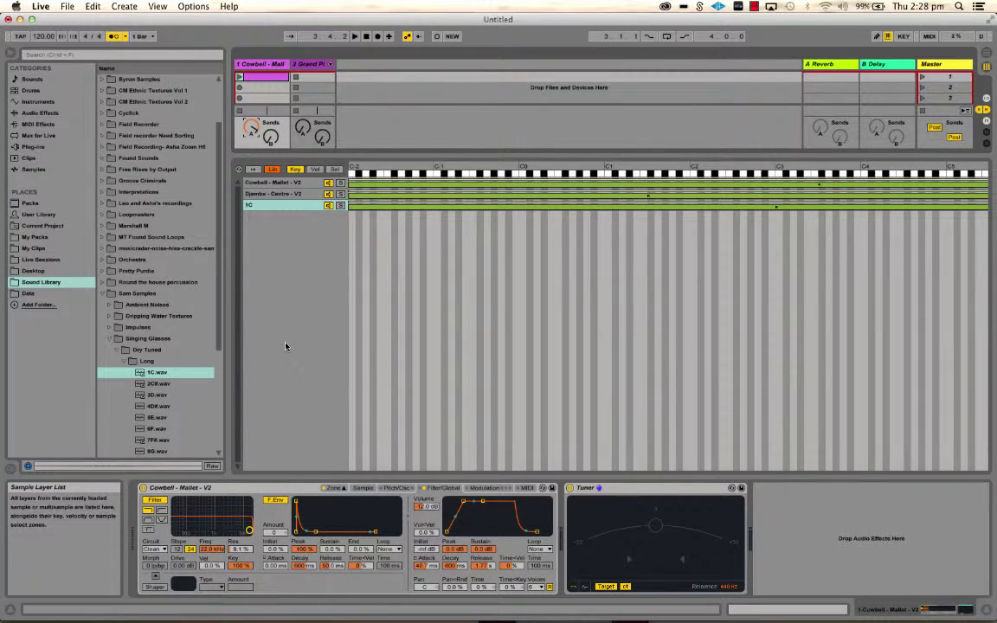
# Return to the sample settings, display the full key range in the Zone Editor and hide the browser.
pyautogui.click(362, 489)
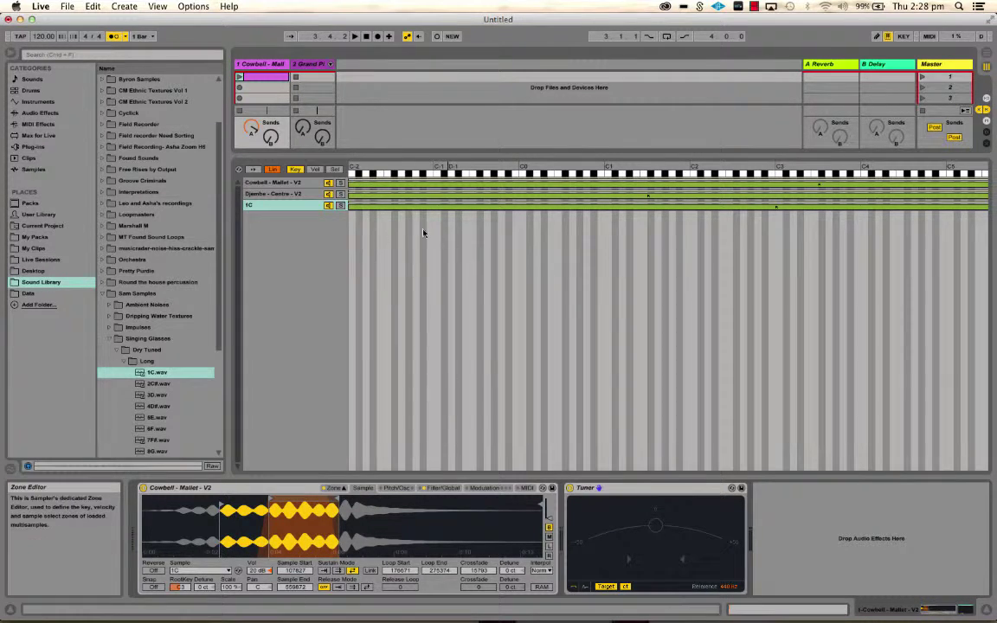
pyautogui.rightClick(650, 279)
pyautogui.click(666, 308)
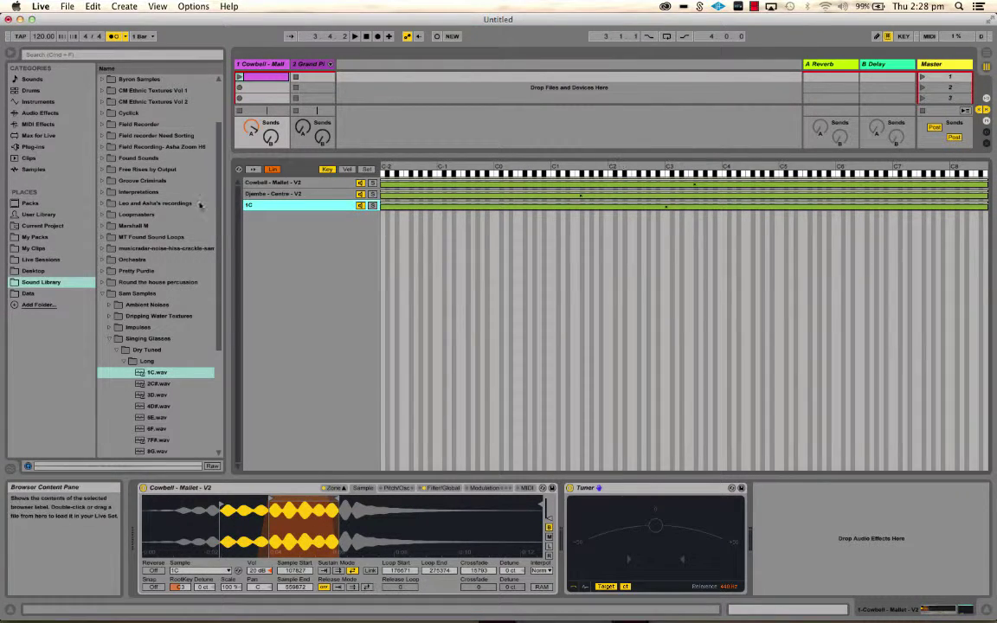
pyautogui.click(12, 46)
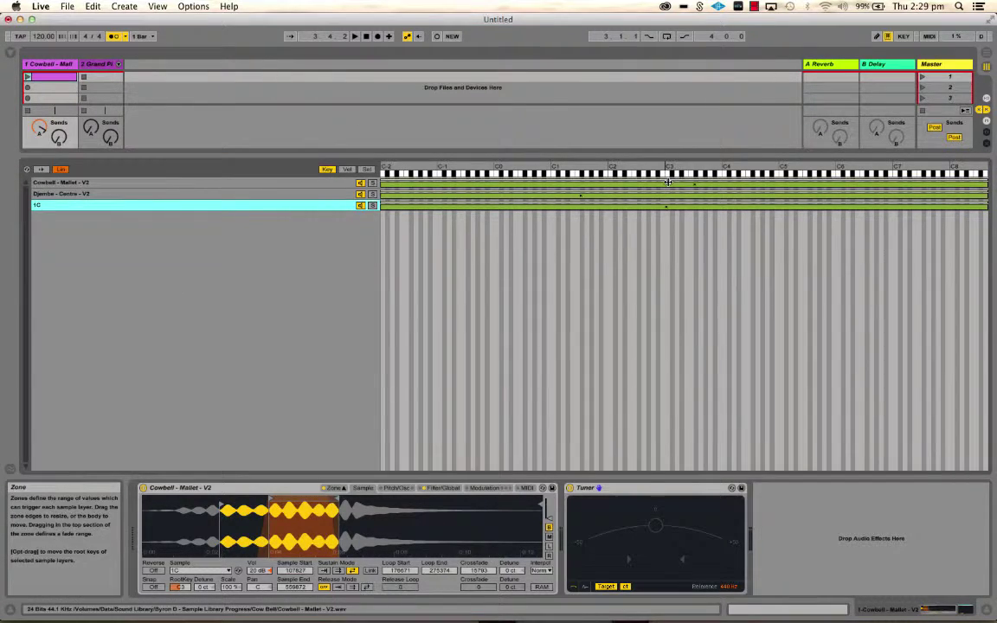
# Split the key zones so the cowbell reaches up to about C1, the djembe continues to about B3, and 1C covers the keys above.
pyautogui.moveTo(382, 183)
pyautogui.mouseDown()
pyautogui.moveTo(488, 182)
pyautogui.moveTo(382, 183)
pyautogui.mouseUp()
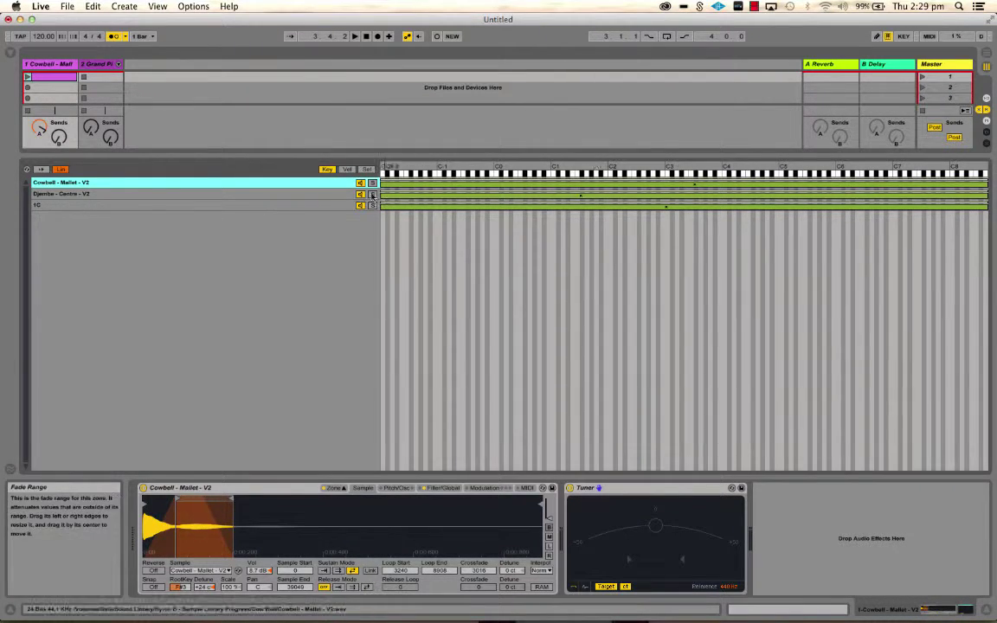
pyautogui.keyDown('shift'); pyautogui.click(316, 206); pyautogui.keyUp('shift')
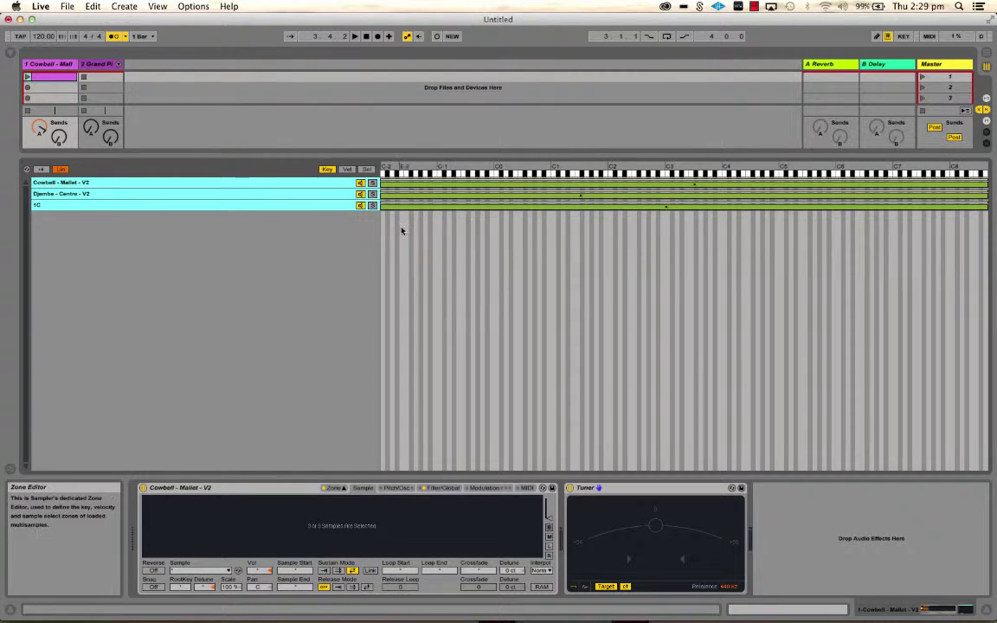
pyautogui.click(341, 196)
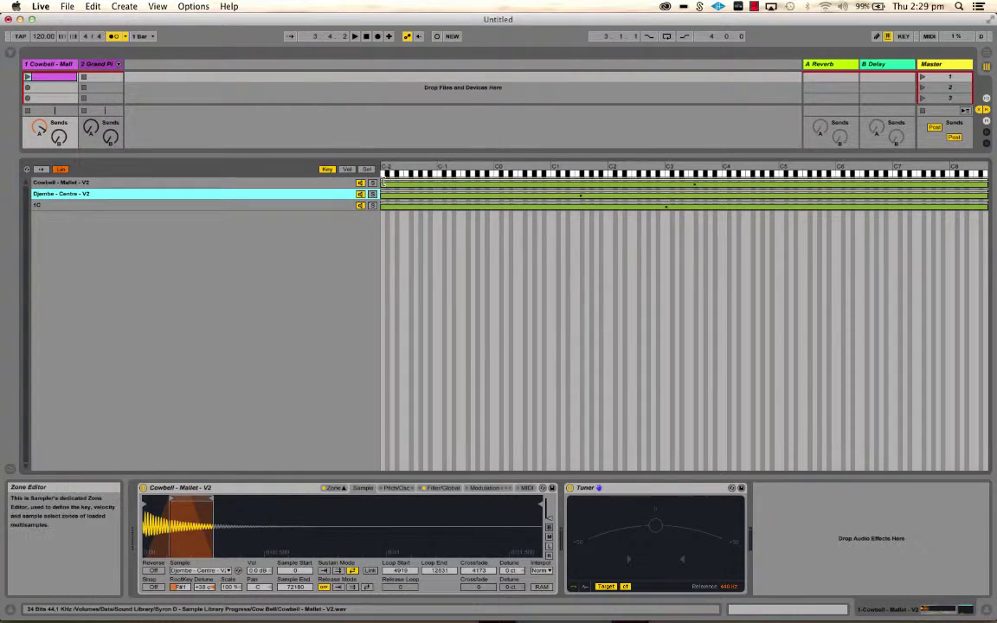
pyautogui.moveTo(967, 181); pyautogui.dragTo(556, 186)
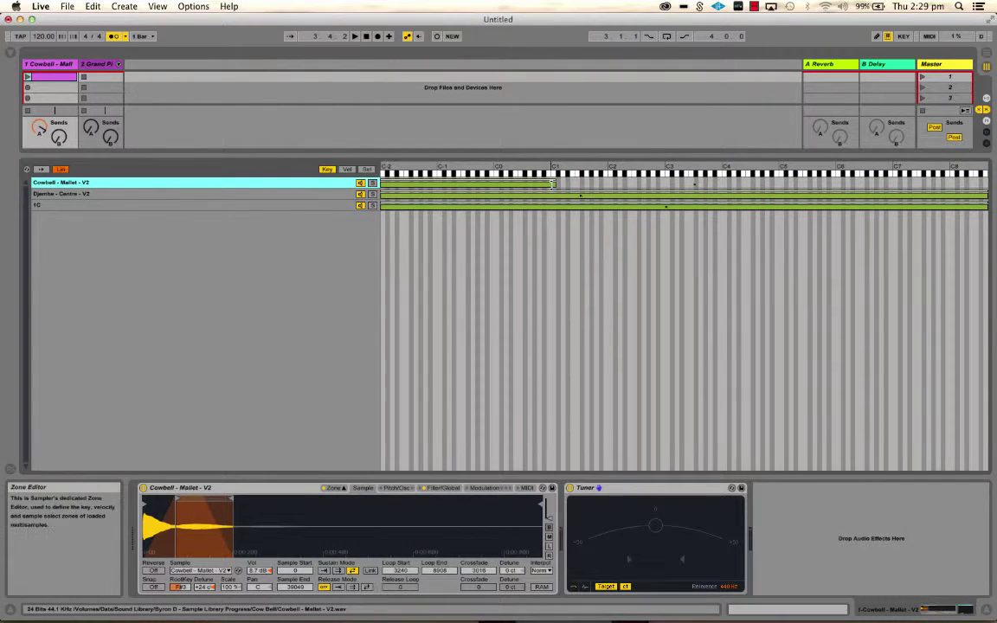
pyautogui.moveTo(382, 193); pyautogui.dragTo(559, 196)
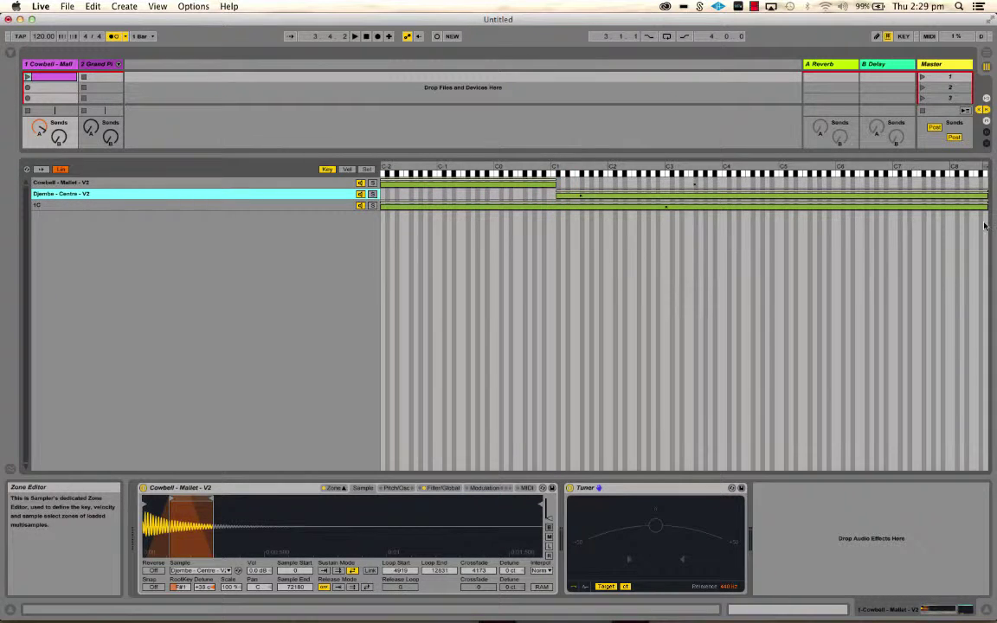
pyautogui.moveTo(986, 196); pyautogui.dragTo(724, 203)
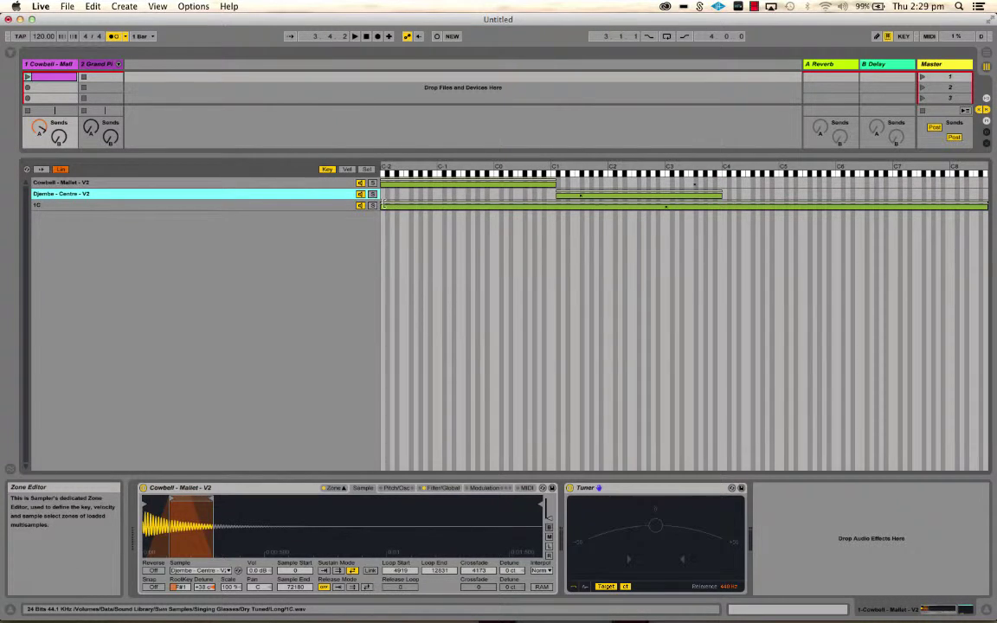
pyautogui.moveTo(386, 205); pyautogui.dragTo(725, 208)
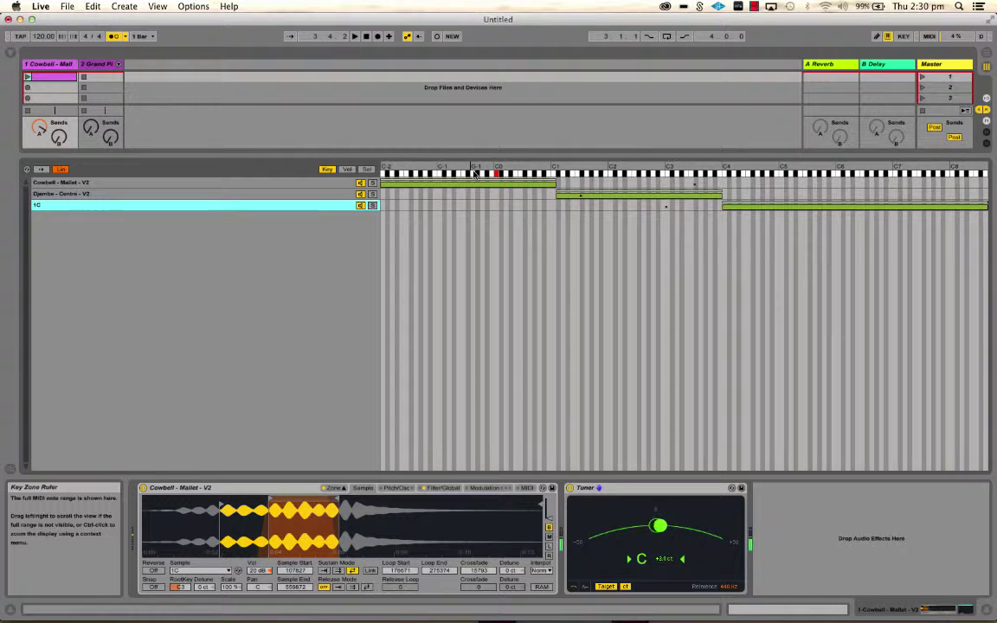
# Select the layers in turn and play notes to hear how each key zone sounds across the split keyboard.
pyautogui.click(314, 184)
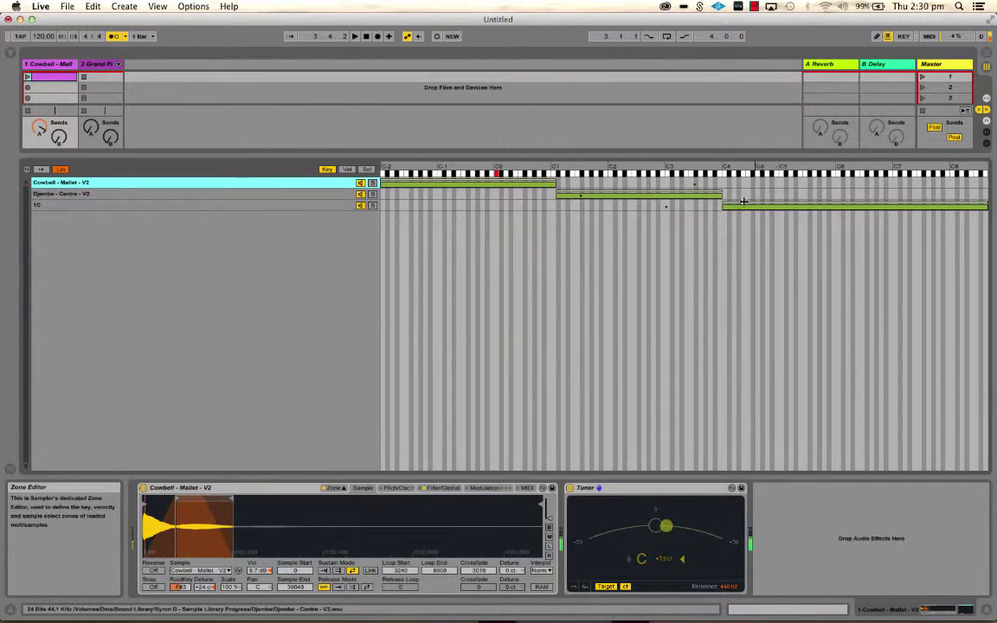
pyautogui.moveTo(729, 206)
pyautogui.mouseDown()
pyautogui.moveTo(455, 206)
pyautogui.moveTo(819, 206)
pyautogui.moveTo(724, 200)
pyautogui.mouseUp()
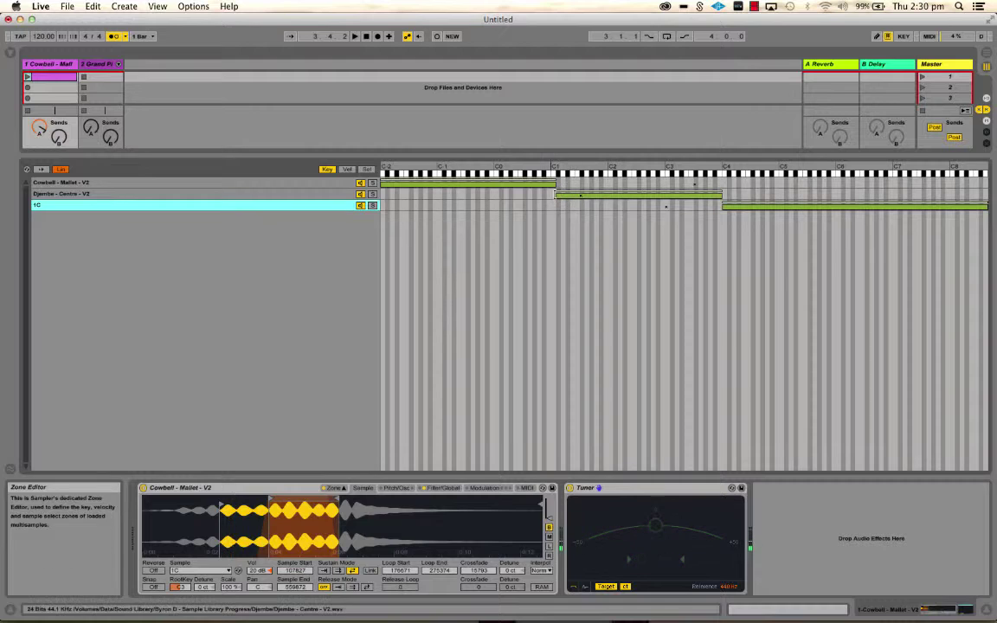
pyautogui.moveTo(556, 194)
pyautogui.mouseDown()
pyautogui.moveTo(480, 194)
pyautogui.moveTo(558, 195)
pyautogui.mouseUp()
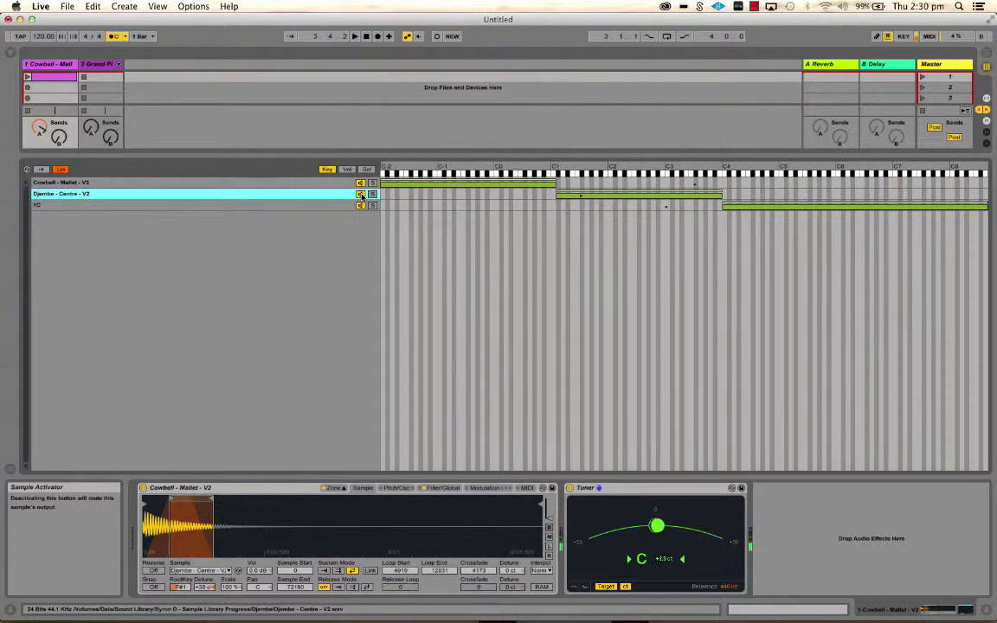
pyautogui.click(262, 206)
pyautogui.click(361, 206)
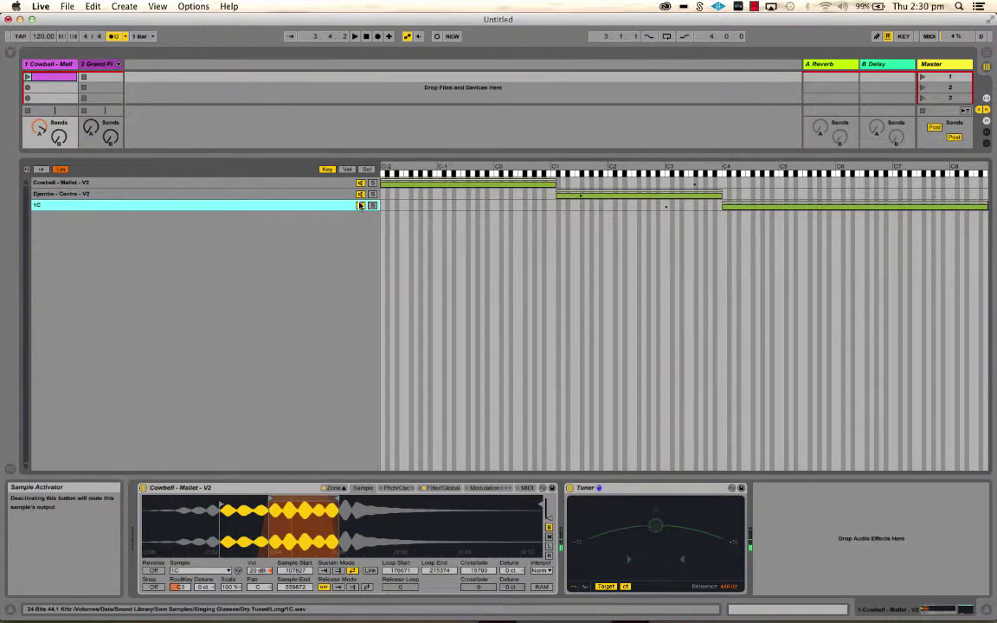
# Undo the key zone splits on all three layers and select the cowbell layer.
pyautogui.press('super+z')
pyautogui.press('super+z')
pyautogui.press('super+z')
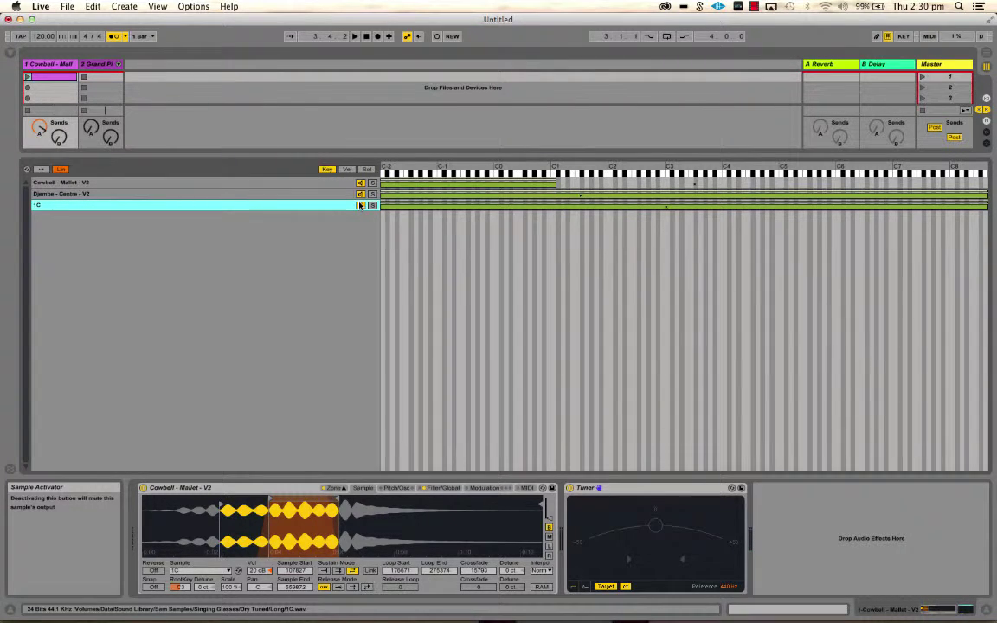
pyautogui.click(334, 184)
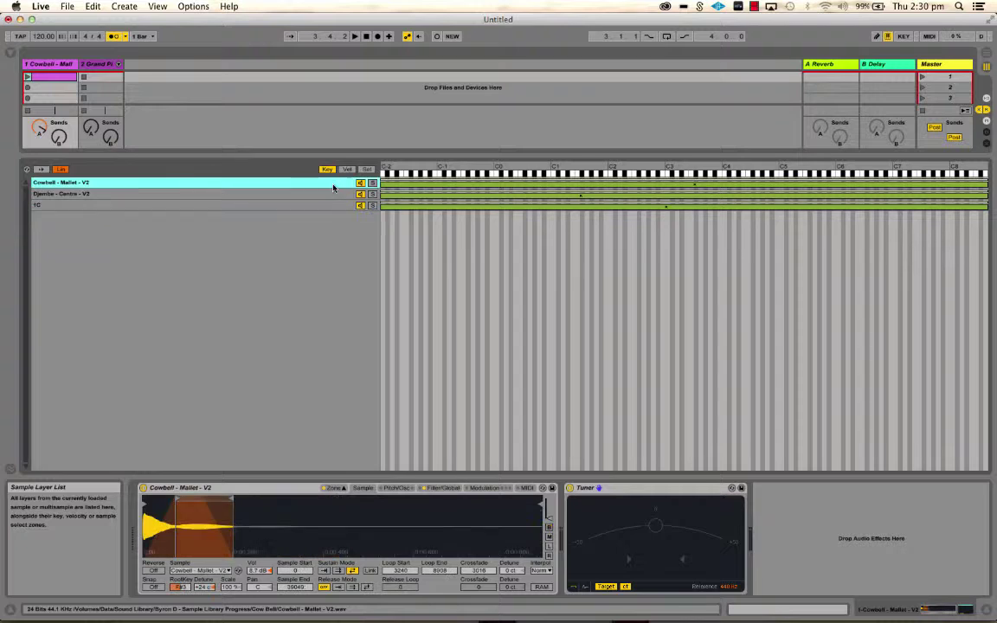
# Distribute the key ranges of all three layers equally, play notes across the keyboard, and select the cowbell layer.
pyautogui.keyDown('shift'); pyautogui.click(329, 205); pyautogui.keyUp('shift')
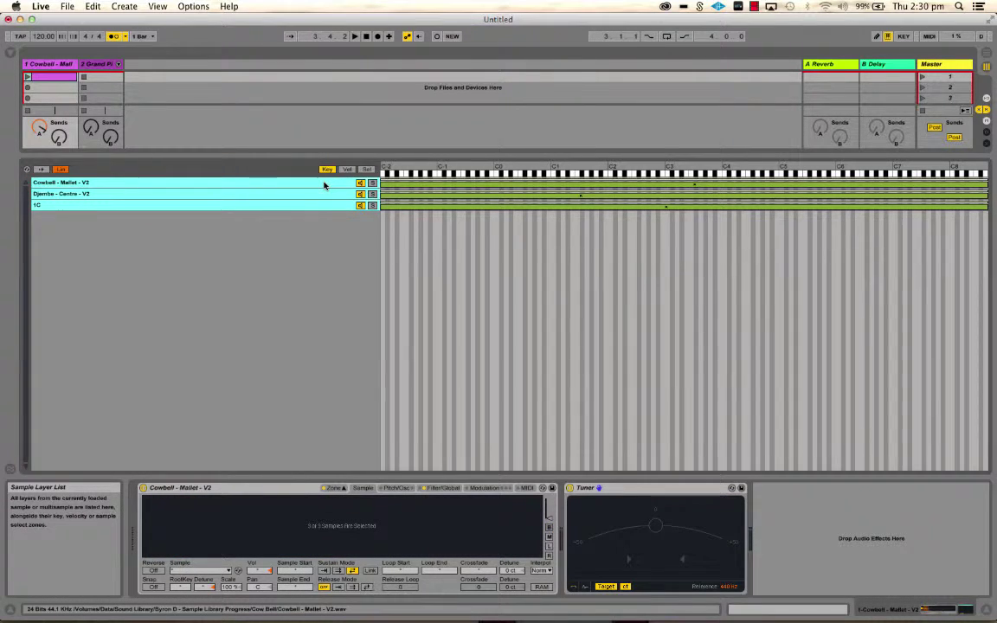
pyautogui.rightClick(325, 186)
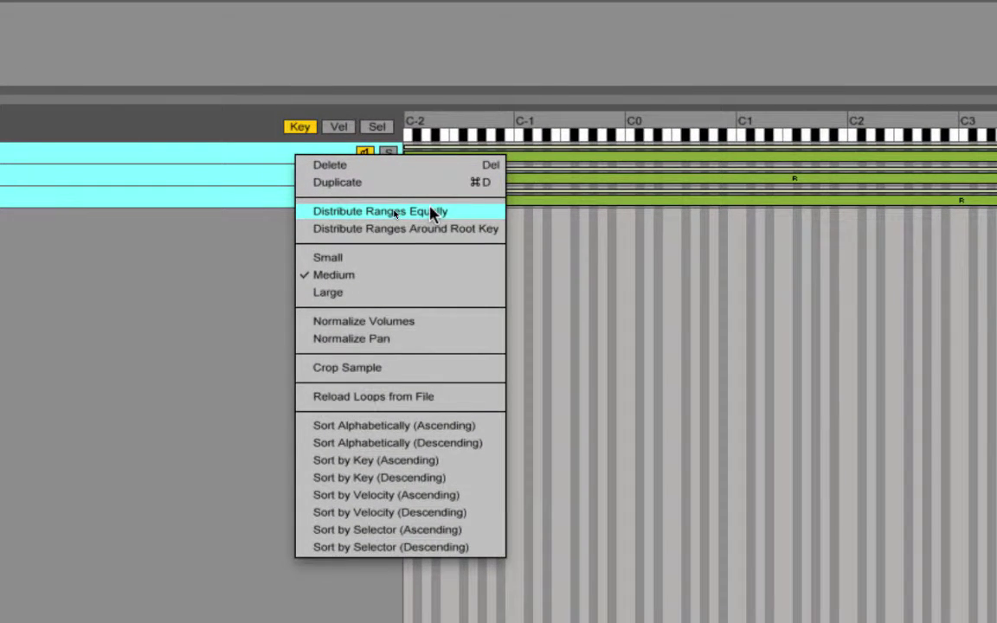
pyautogui.click(430, 213)
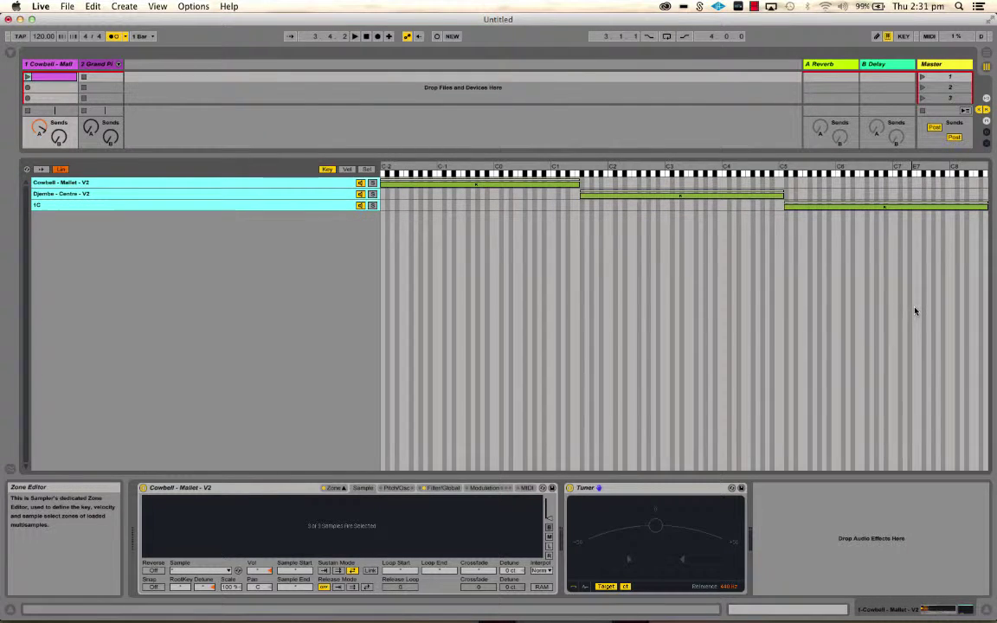
pyautogui.press('a')
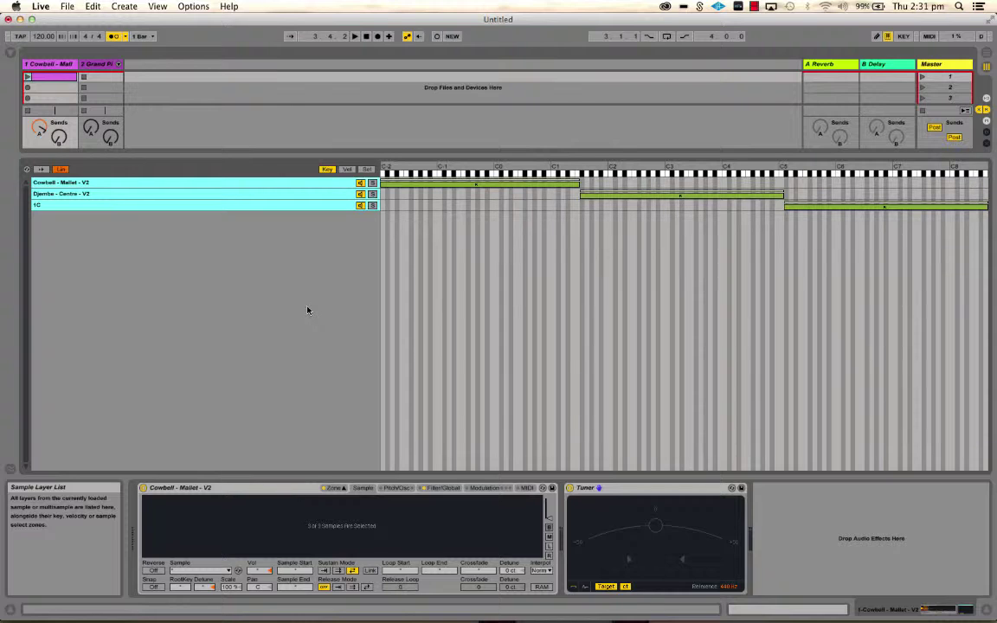
pyautogui.click(289, 183)
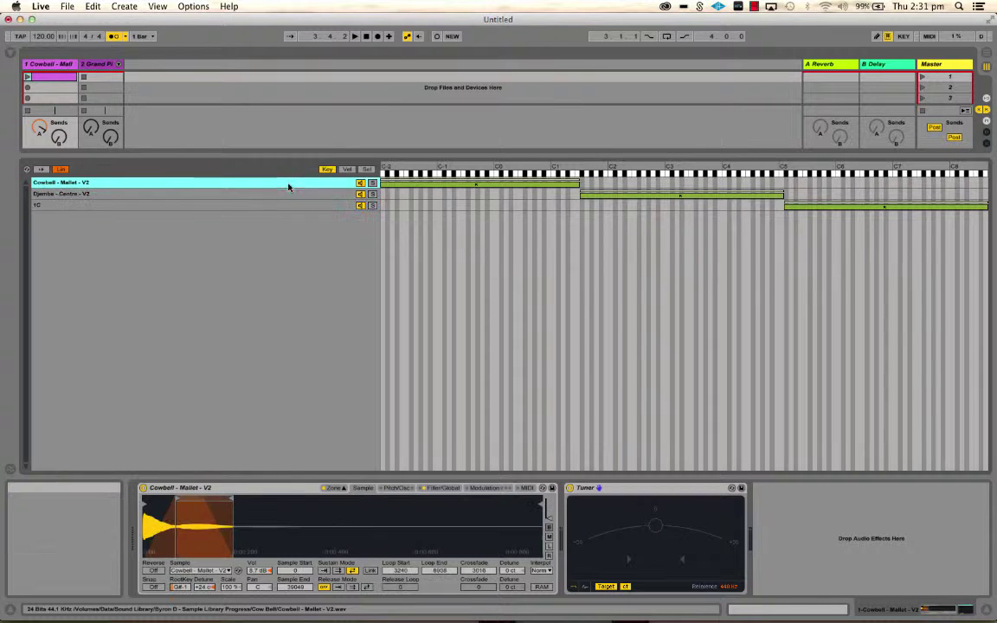
# Insert a new MIDI track after the cowbell track and load an empty Sampler onto it.
pyautogui.click(45, 65)
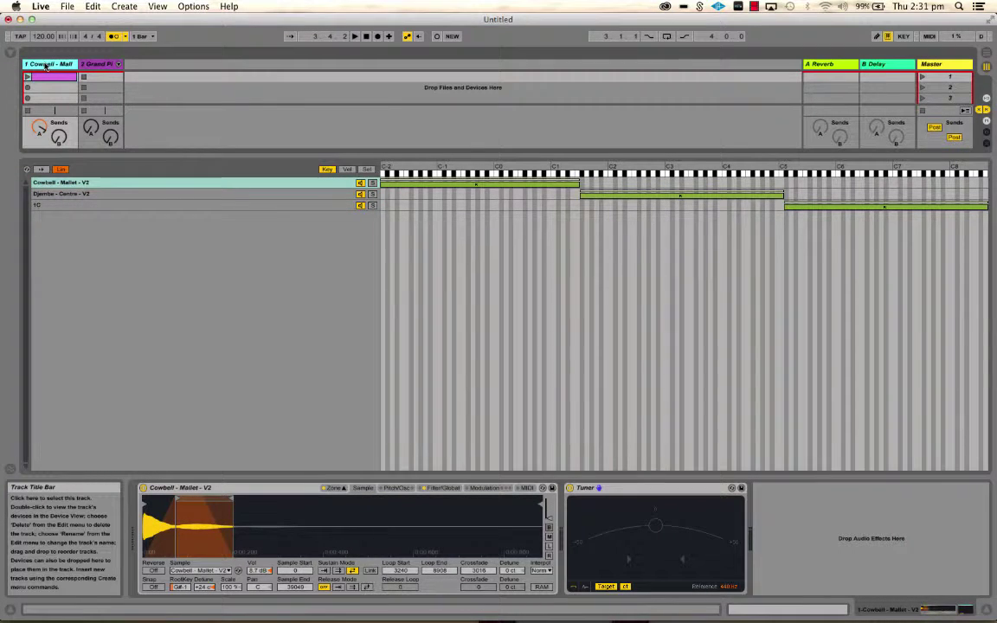
pyautogui.press('super+shift+t')
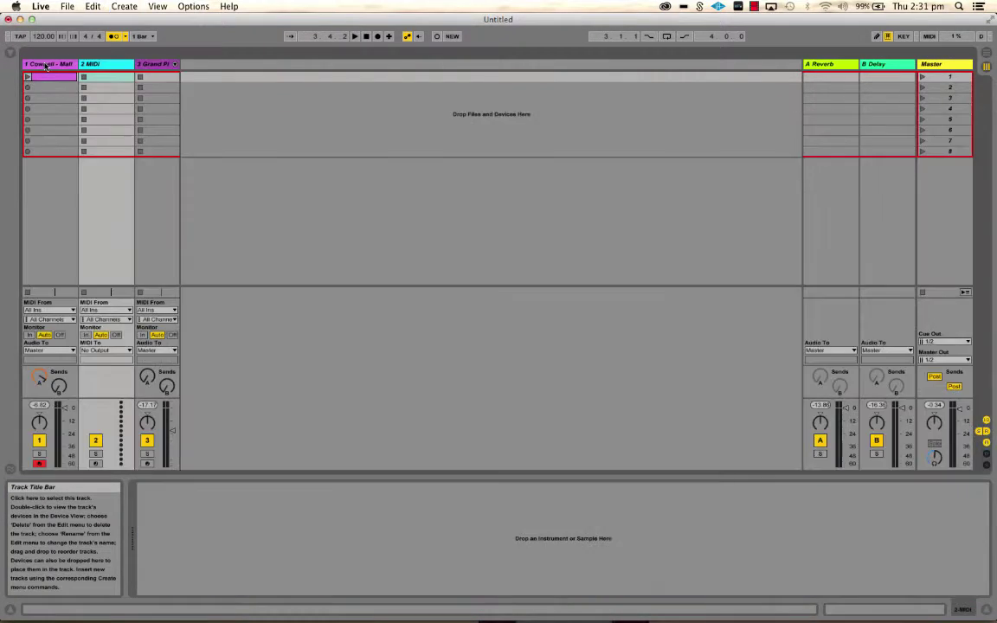
pyautogui.click(14, 53)
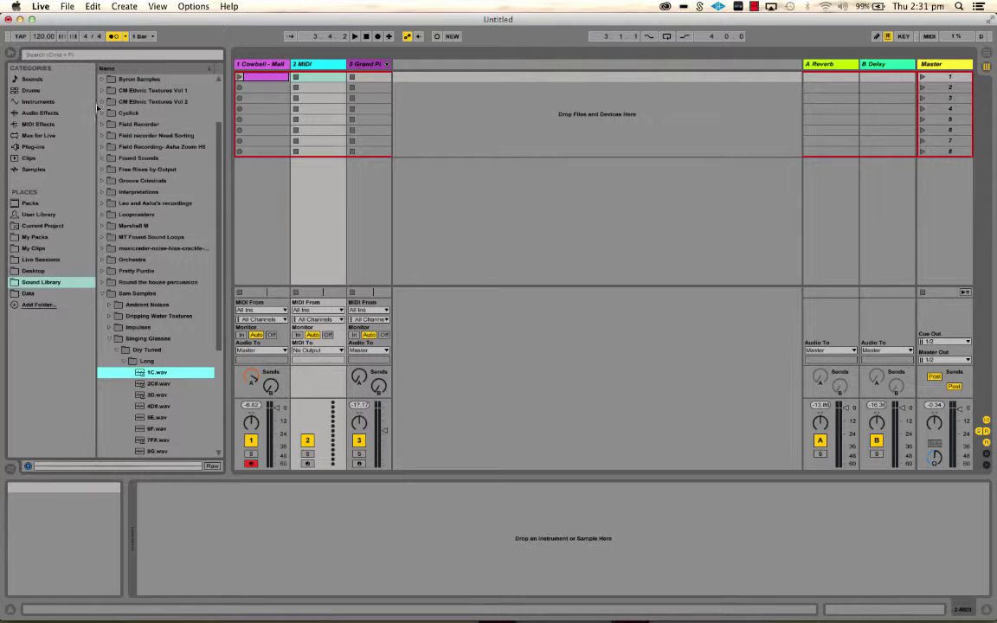
pyautogui.click(40, 112)
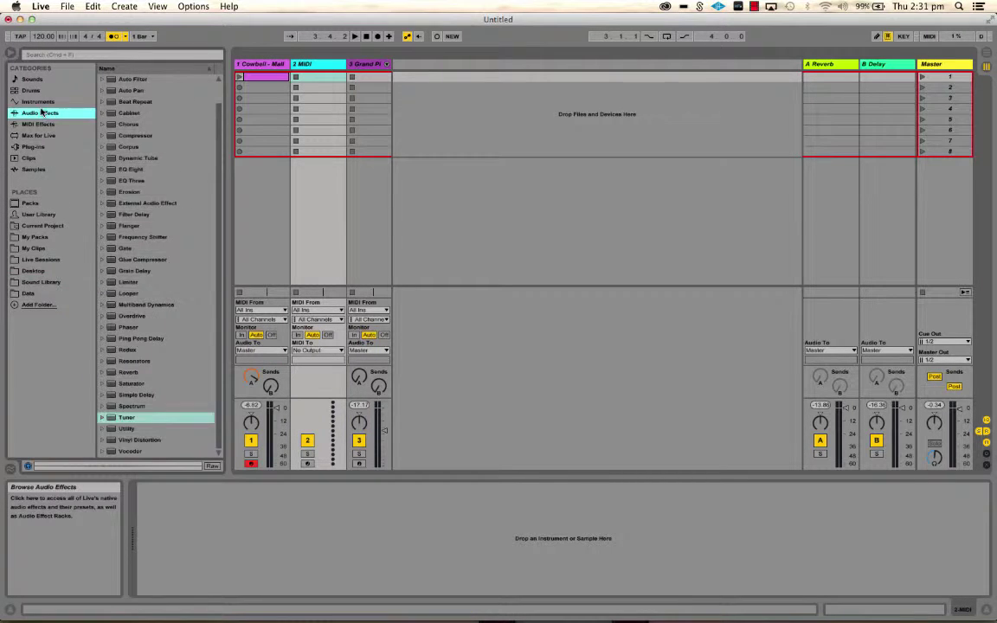
pyautogui.click(39, 102)
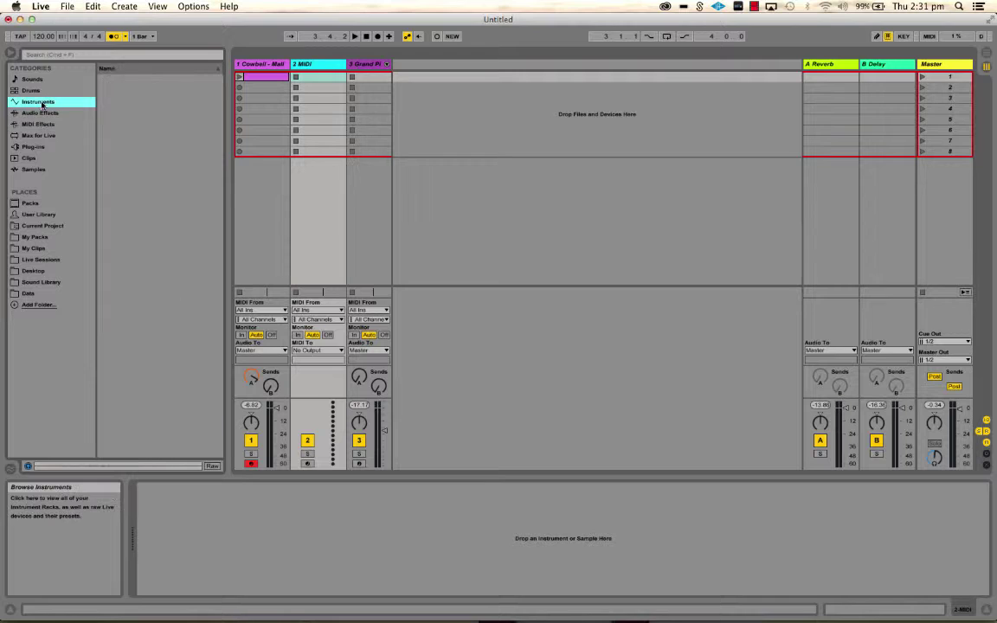
pyautogui.scroll(10, 122, 173)
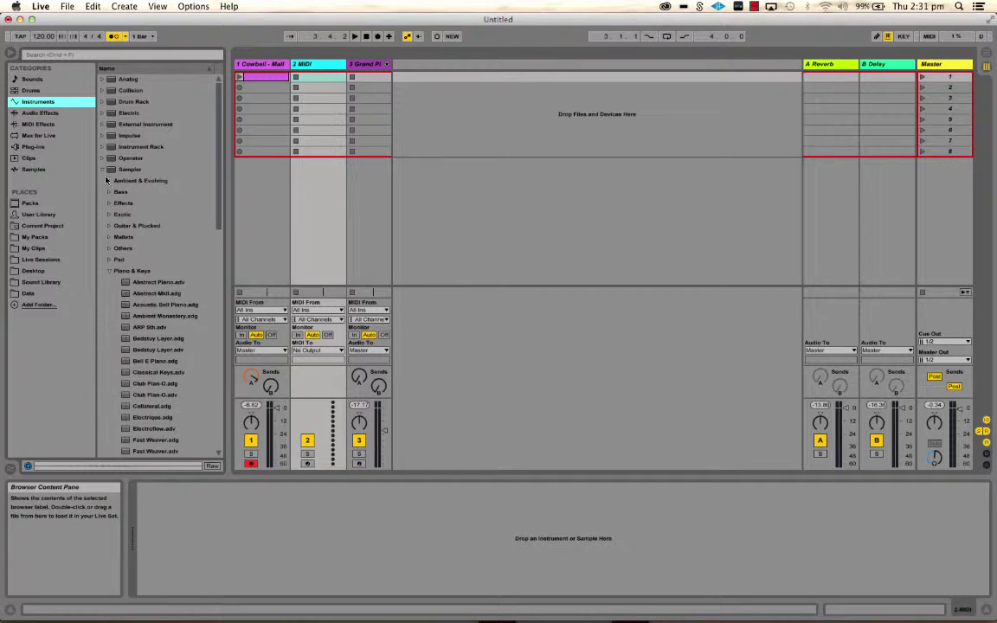
pyautogui.click(103, 169)
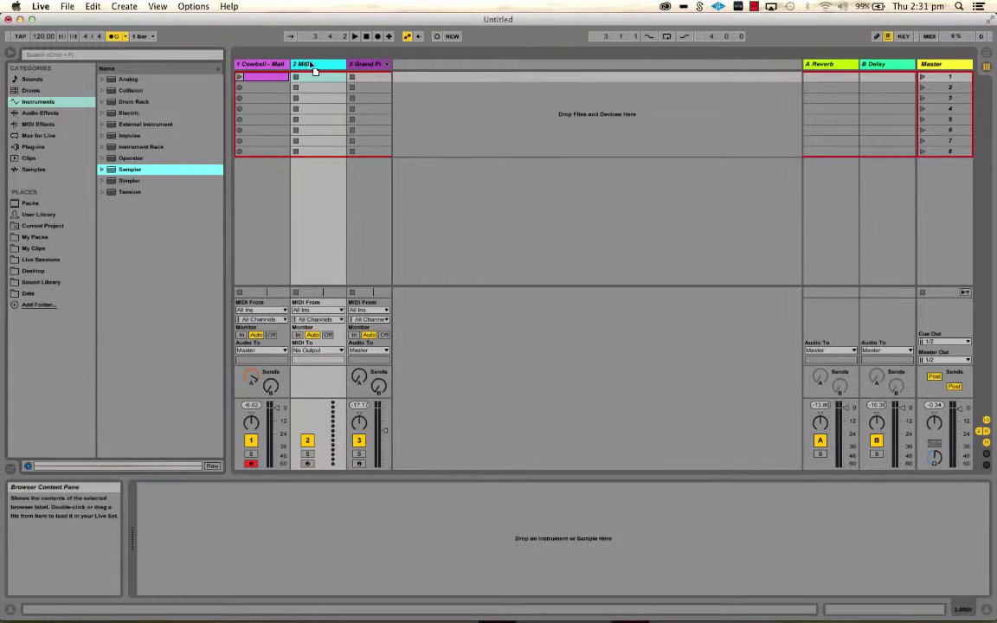
pyautogui.moveTo(313, 70); pyautogui.dragTo(310, 64)
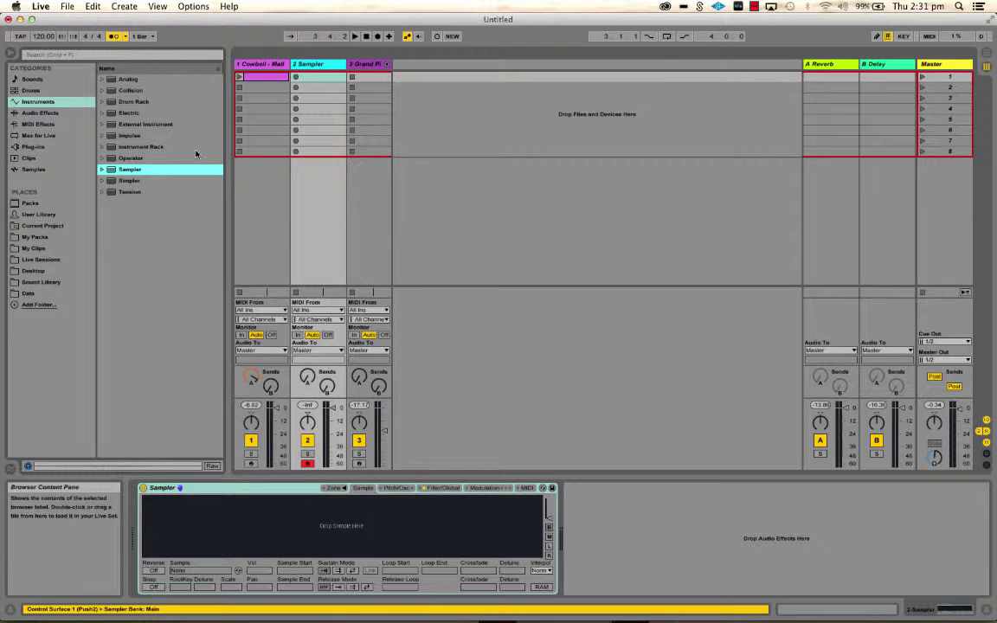
# Browse the Sound Library to the Snare folder inside the Sample Library Progress folder.
pyautogui.click(47, 284)
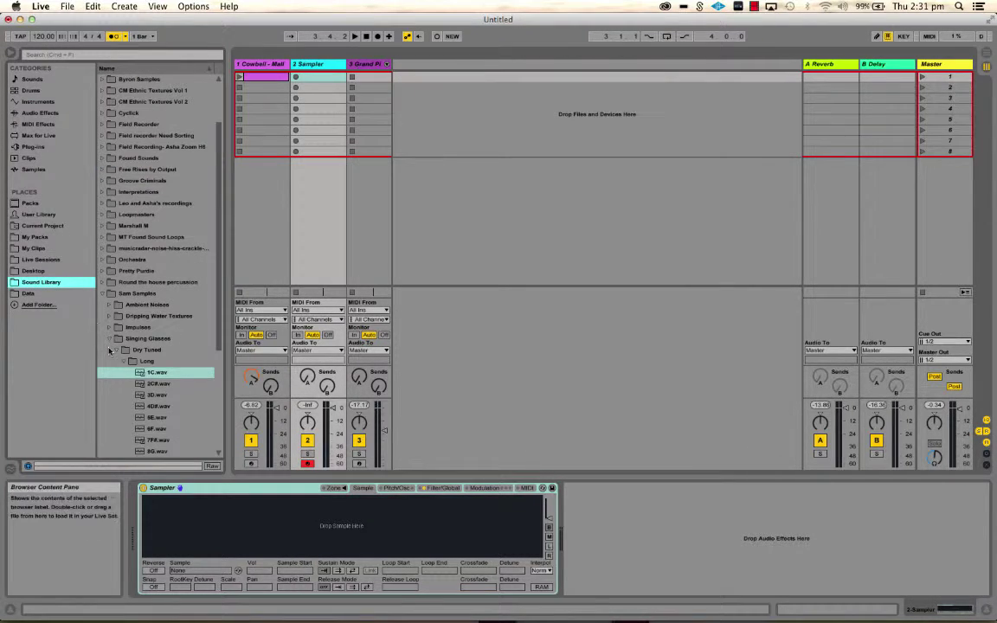
pyautogui.click(107, 294)
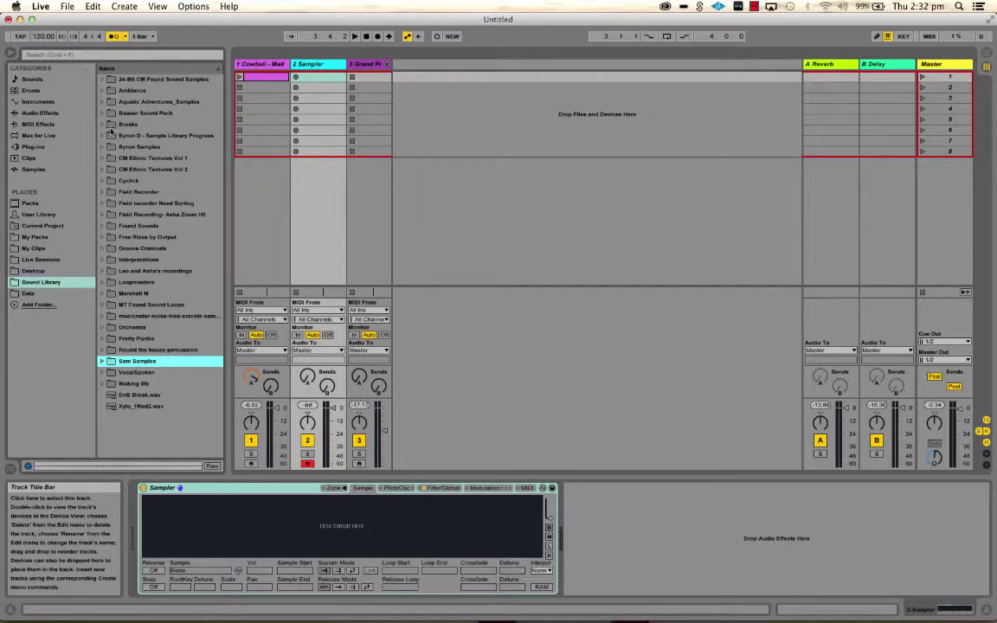
pyautogui.click(103, 136)
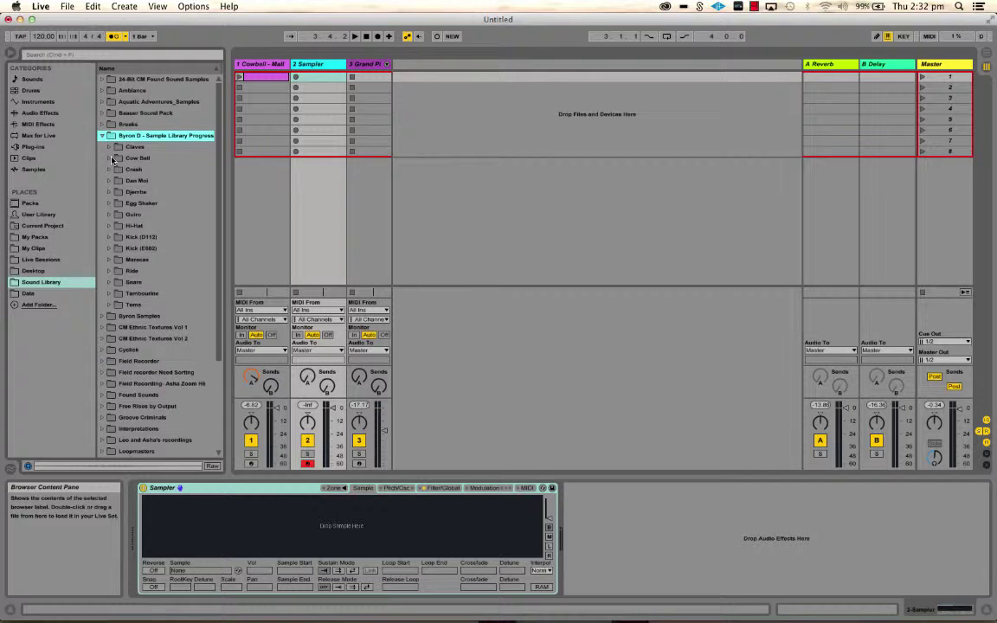
pyautogui.click(109, 159)
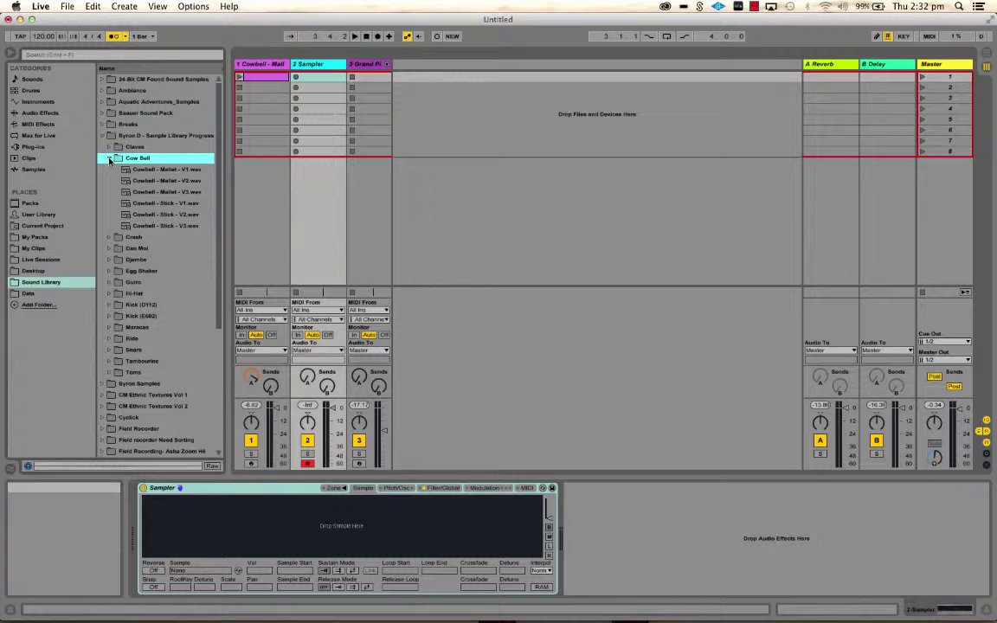
pyautogui.click(110, 160)
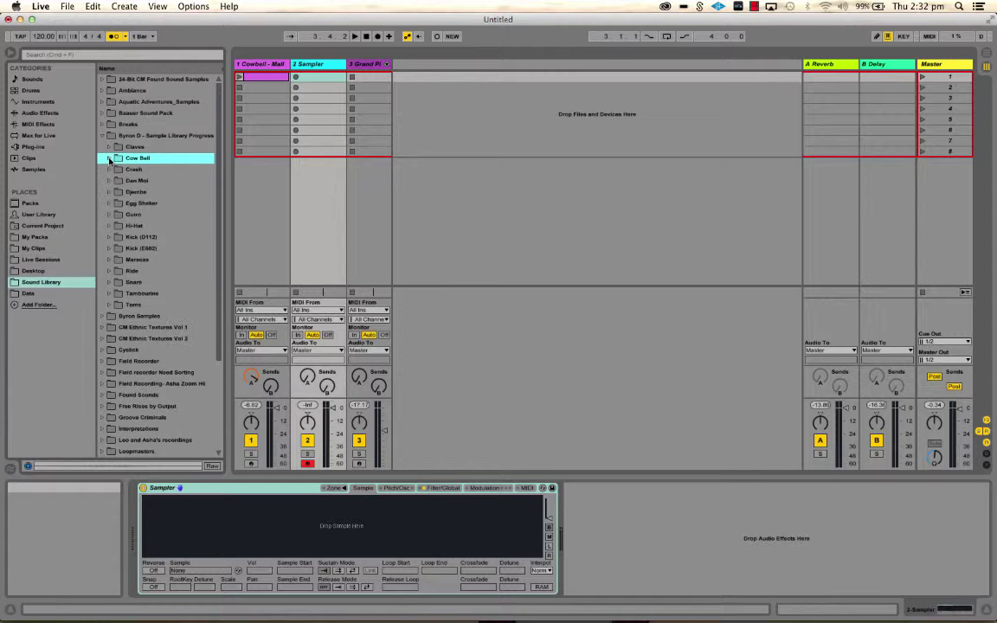
pyautogui.click(110, 283)
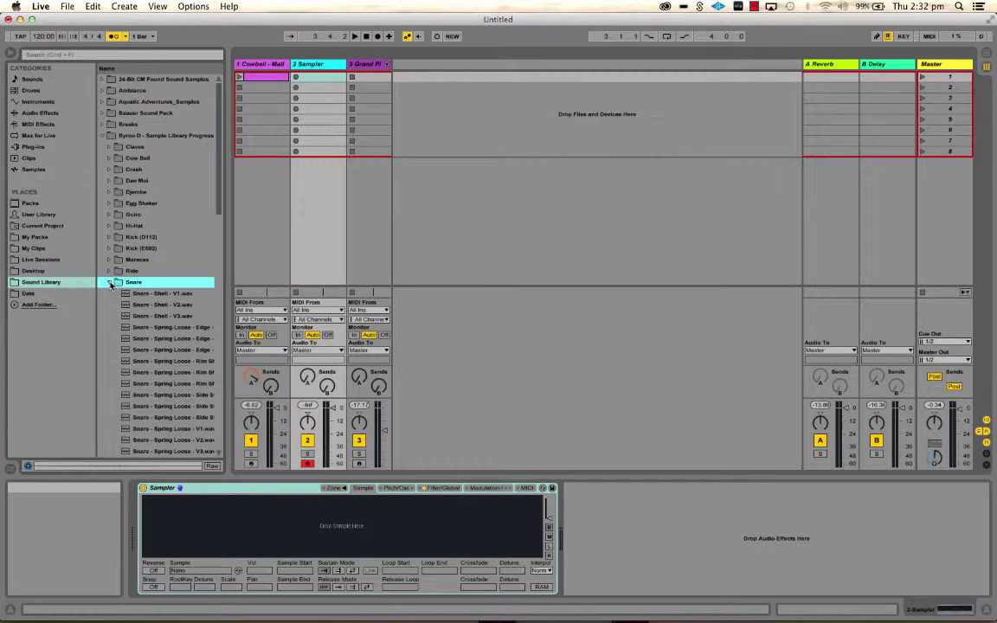
# Audition the snare samples one after another, from Snare - Shell - V1.wav to the Snare - Spring Loose variations.
pyautogui.click(152, 296)
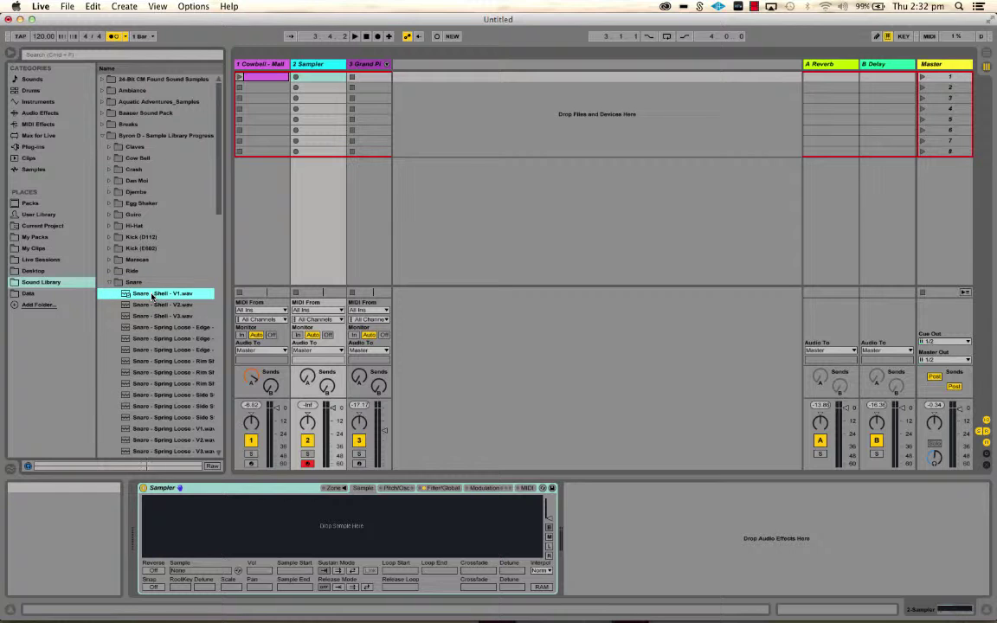
pyautogui.press('Down')
pyautogui.press('Down')
pyautogui.press('Down')
pyautogui.press('Down')
pyautogui.press('Down')
pyautogui.press('Down')
pyautogui.press('Down')
pyautogui.press('Down')
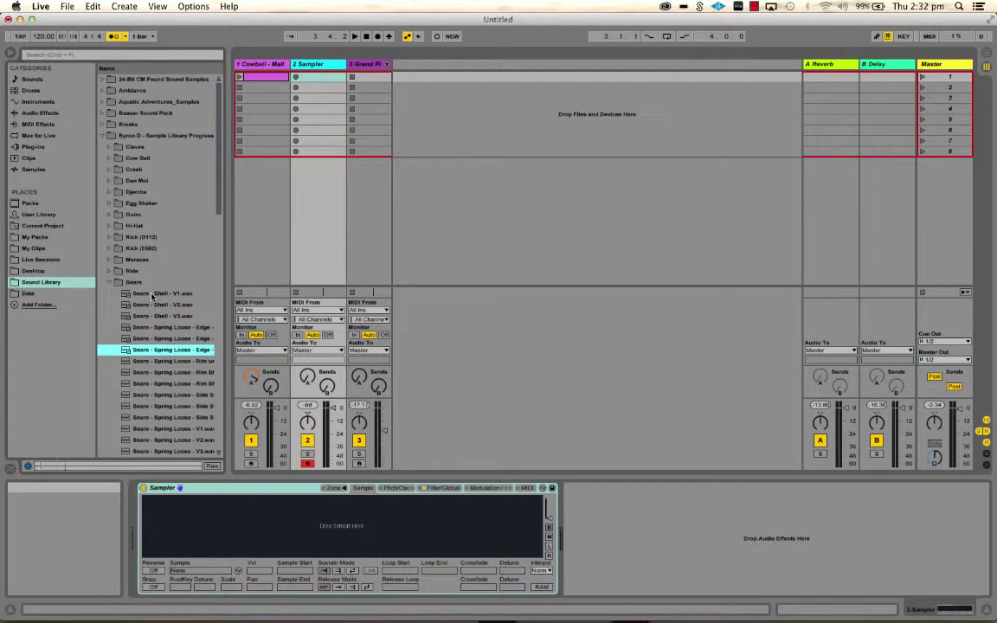
pyautogui.press('Down')
pyautogui.press('Down')
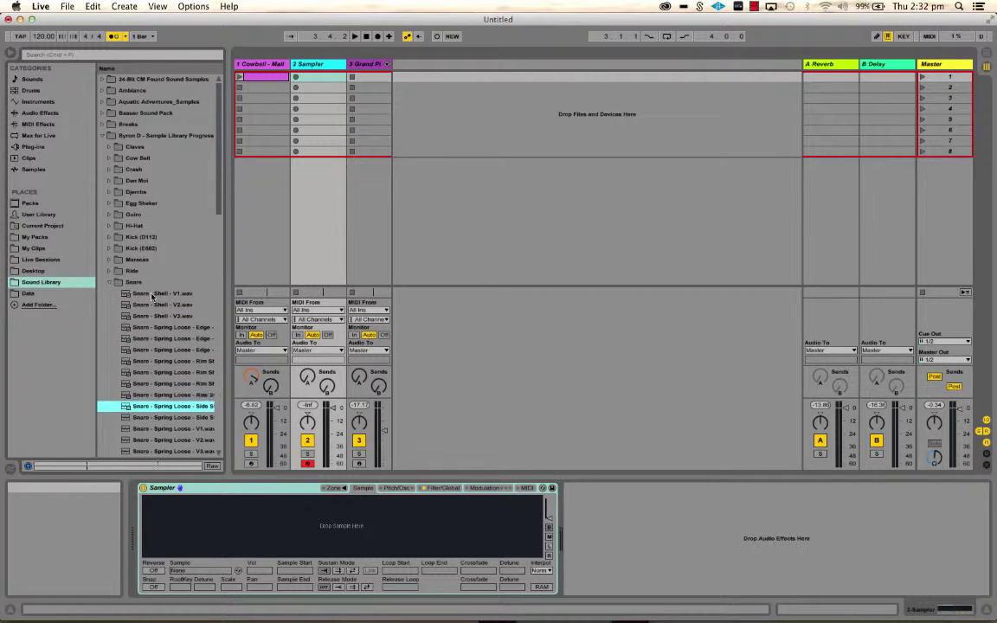
pyautogui.scroll(-5, 154, 297)
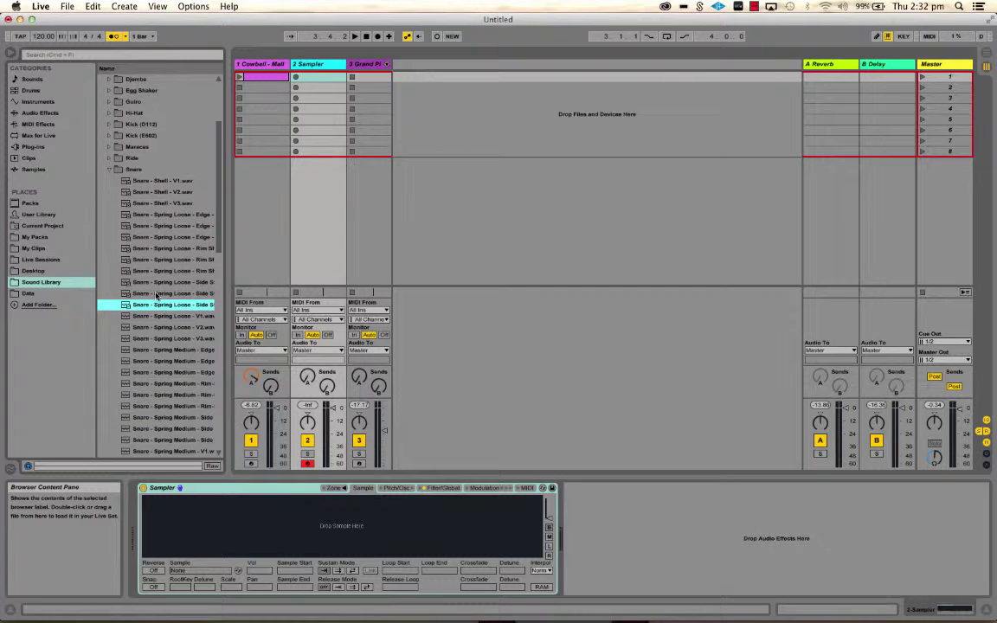
pyautogui.press('Down')
pyautogui.press('Down')
pyautogui.press('Down')
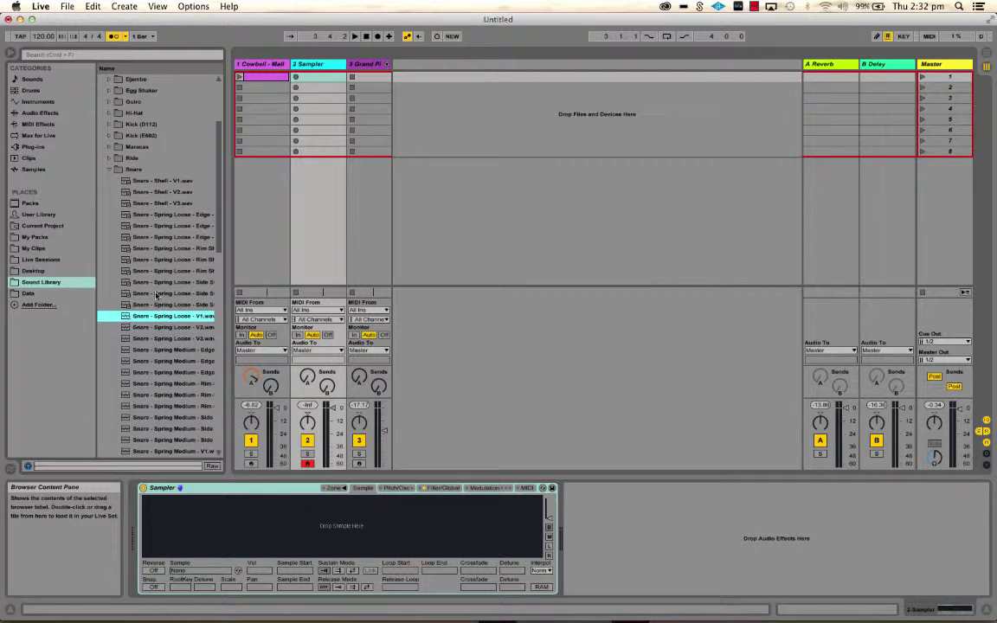
pyautogui.press('Up')
pyautogui.press('Up')
# Show the Zone Editor and add Snare - Spring Loose V1, V2 and V3 as layers in the new Sampler.
pyautogui.click(334, 489)
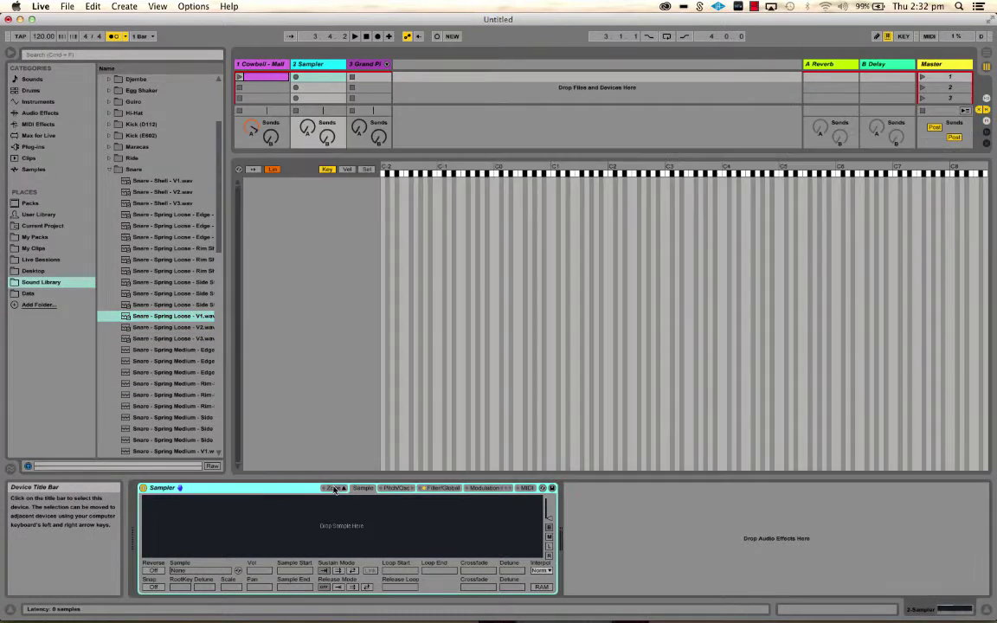
pyautogui.keyDown('shift'); pyautogui.click(175, 340); pyautogui.keyUp('shift')
pyautogui.moveTo(166, 325); pyautogui.dragTo(277, 262)
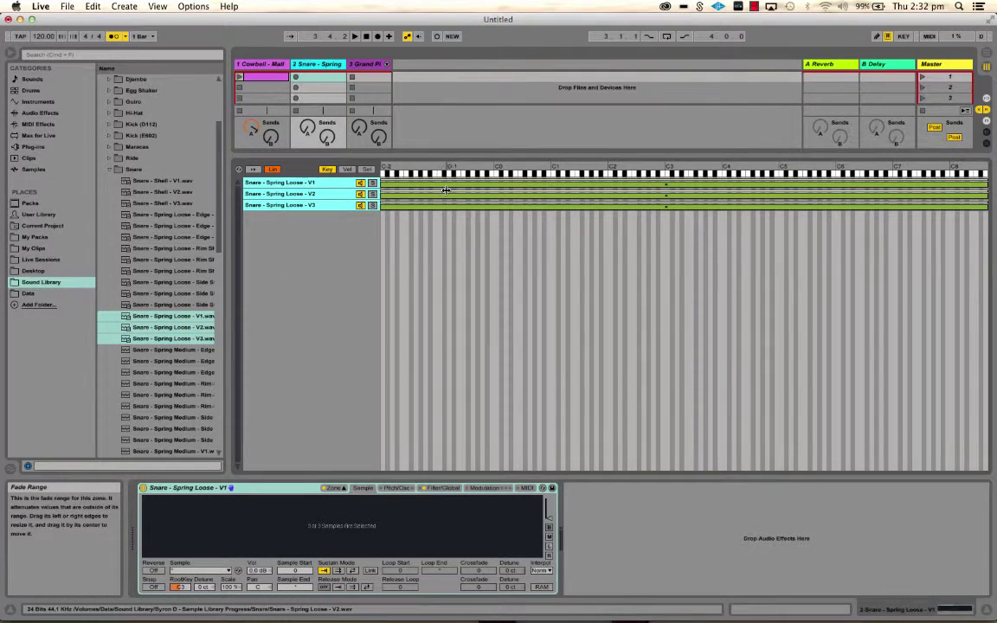
# Play the stacked snare layers, solo V1, V2 and V3 in turn to compare them, and return to soloing V1.
pyautogui.press('k')
pyautogui.press('k')
pyautogui.click(373, 184)
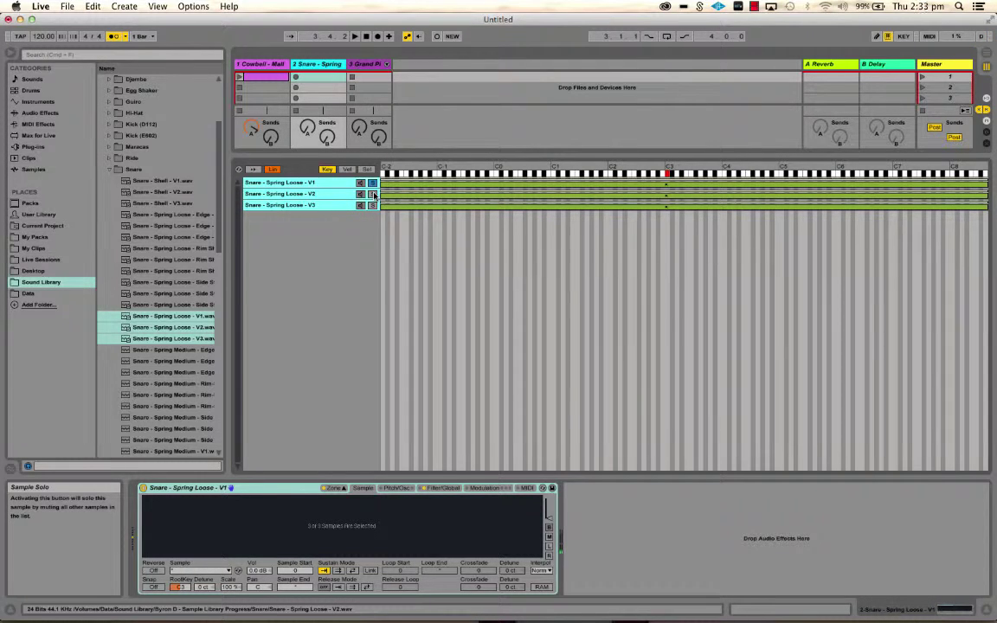
pyautogui.click(373, 194)
pyautogui.click(373, 206)
pyautogui.click(372, 183)
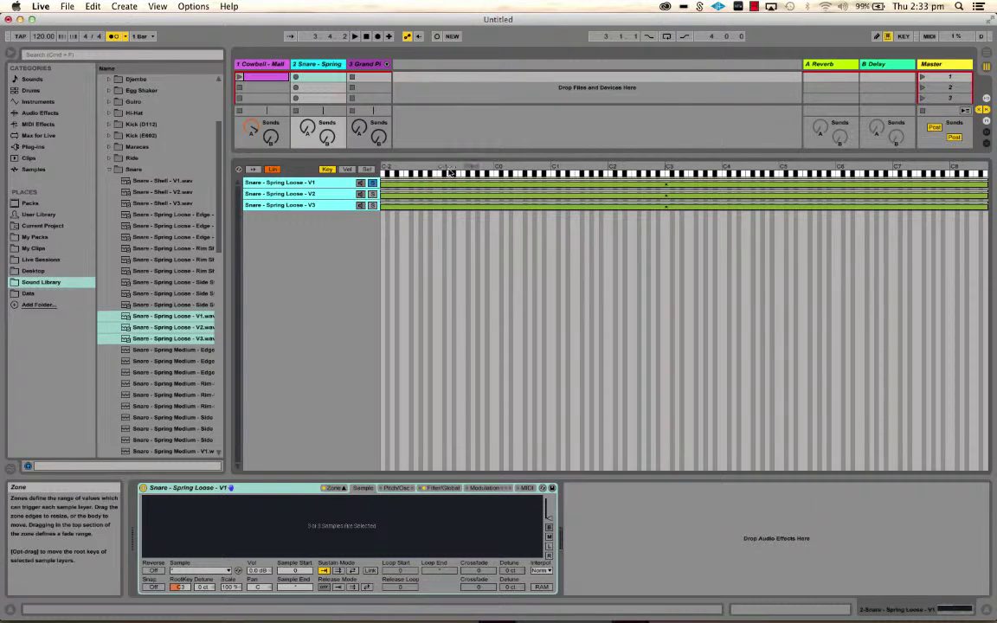
pyautogui.press('a')
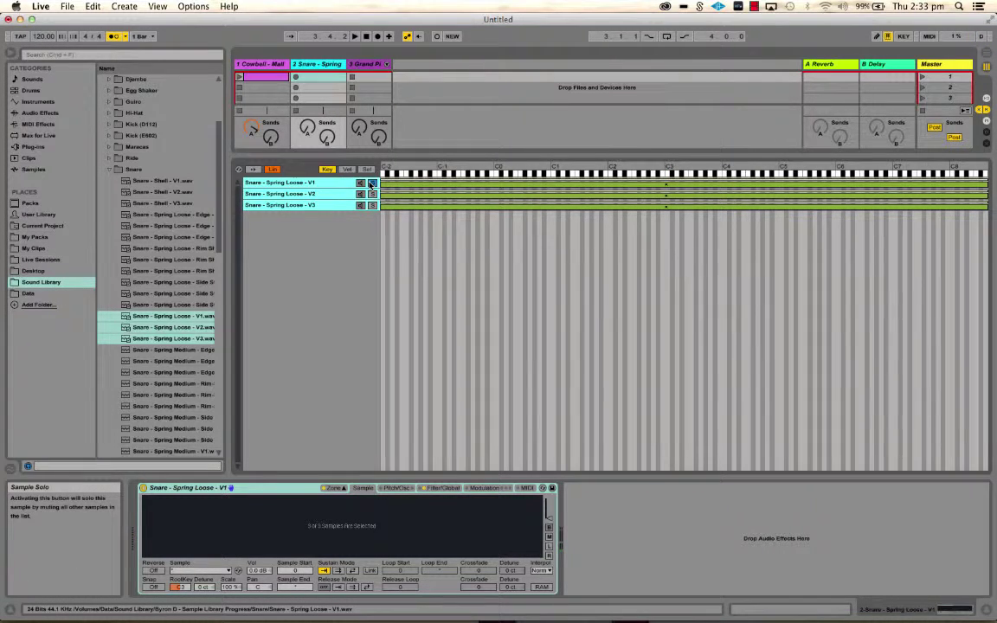
pyautogui.press('a')
pyautogui.press('a')
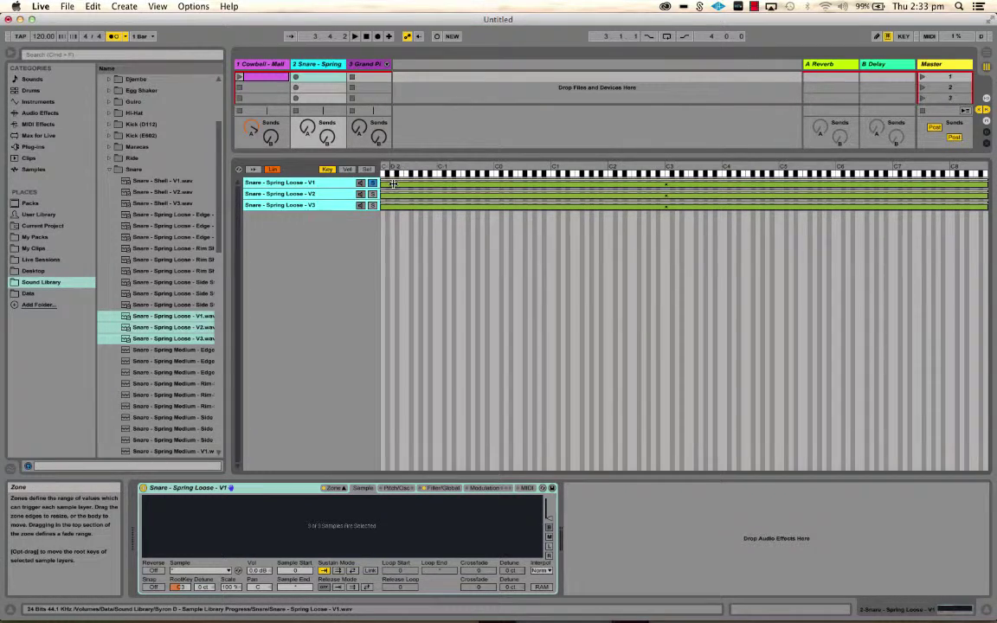
# Narrow the key zones of all three snare layers to the single note C3, test it, and unsolo V1.
pyautogui.moveTo(382, 184); pyautogui.dragTo(667, 186)
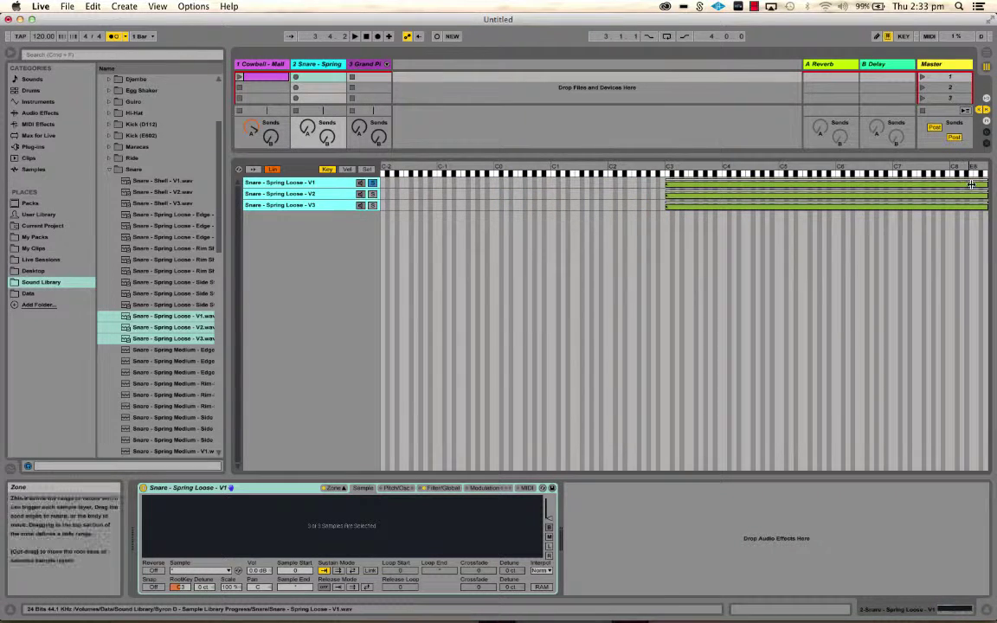
pyautogui.moveTo(987, 186); pyautogui.dragTo(669, 227)
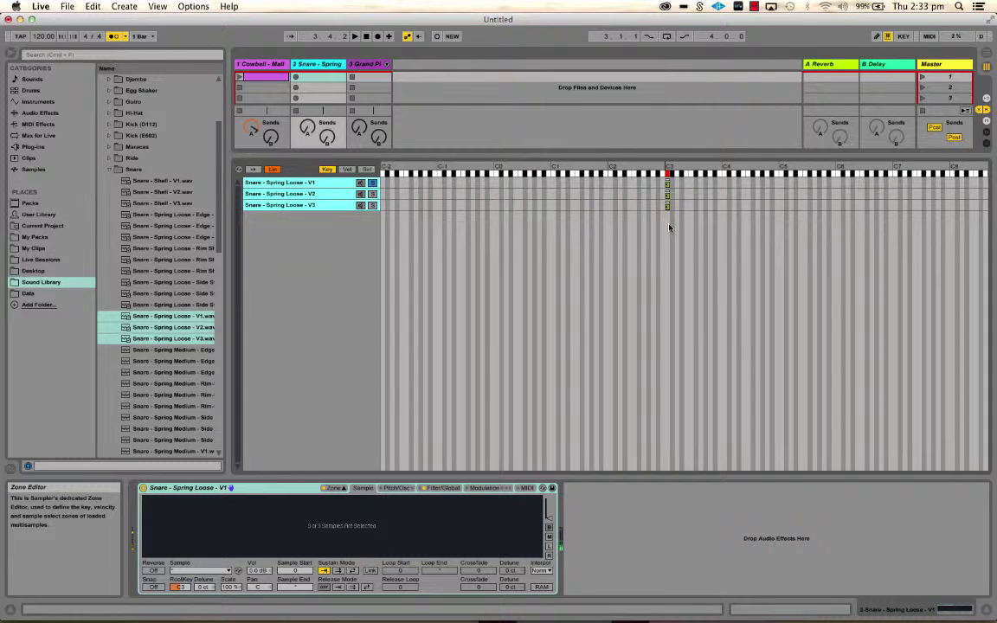
pyautogui.press('s')
pyautogui.press('a')
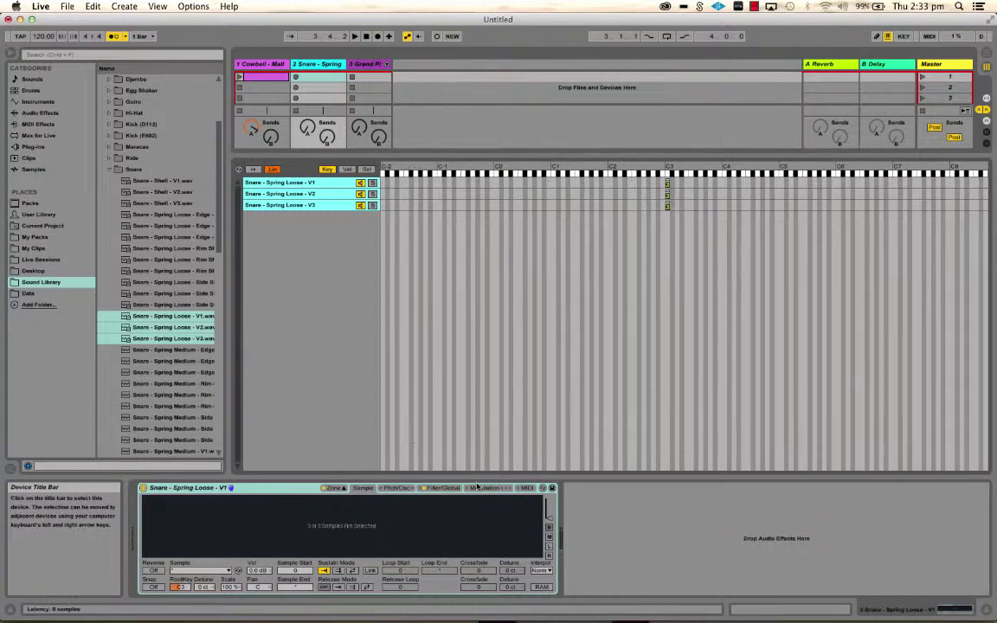
# Lengthen the volume envelope's release to 2.72 s for the snare Sampler in its Filter/Global settings.
pyautogui.click(397, 489)
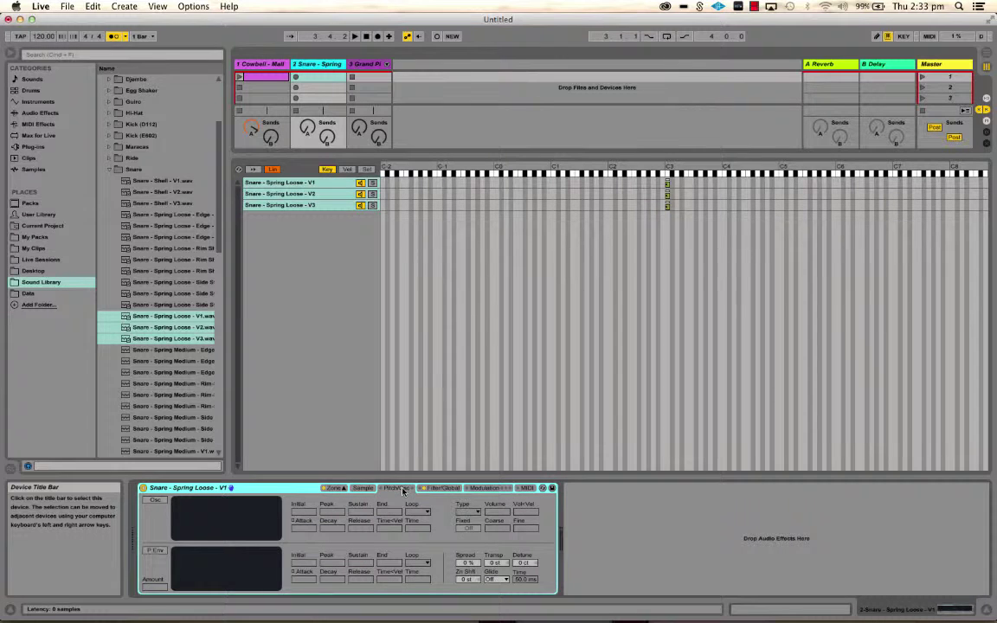
pyautogui.click(441, 489)
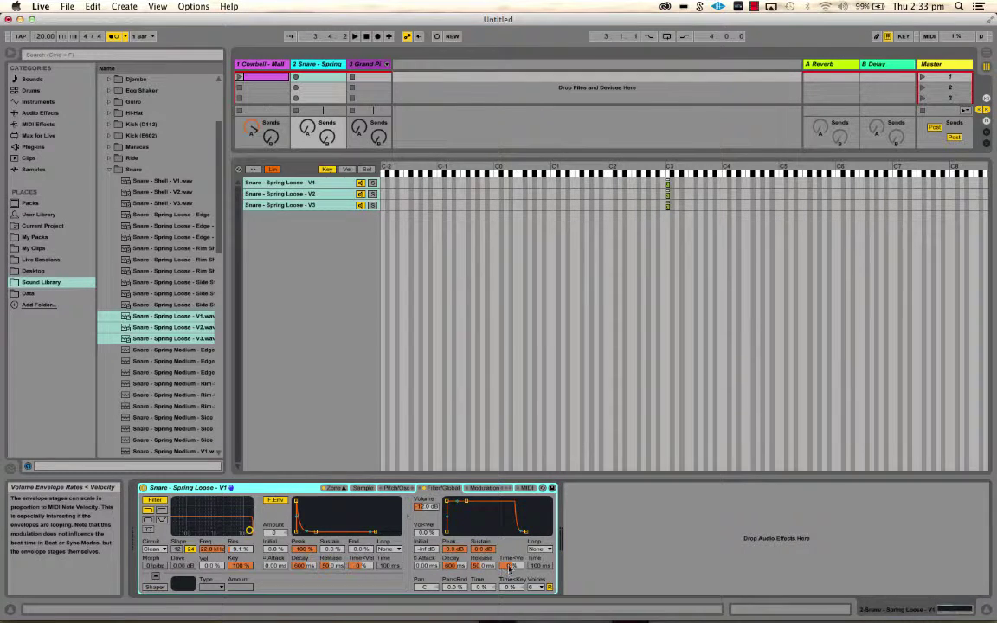
pyautogui.moveTo(484, 566); pyautogui.dragTo(483, 518)
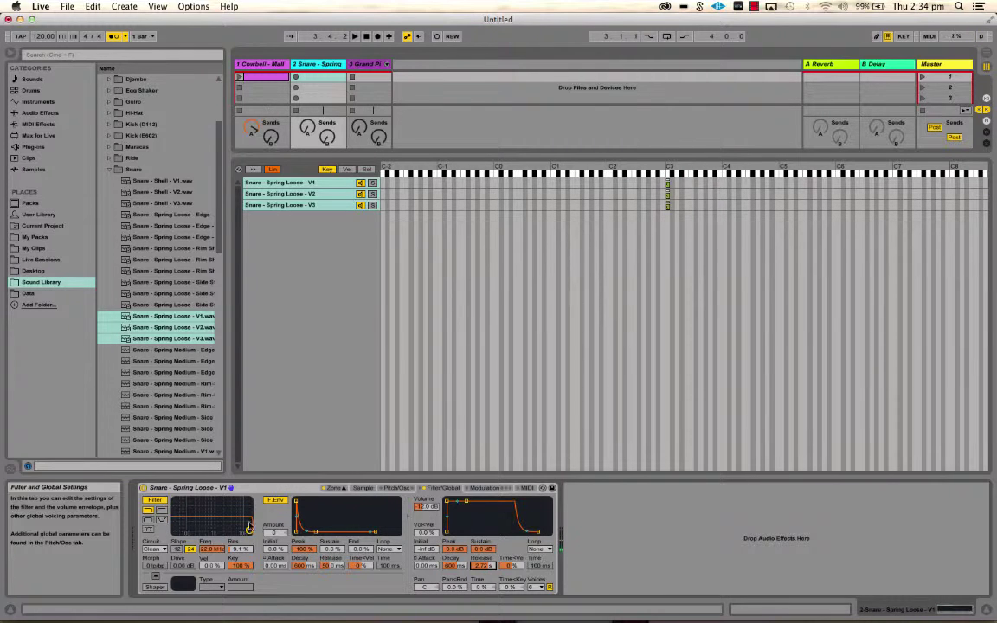
# Distribute the velocity zones of the three selected snare layers equally across the 1–127 range, with V1 lowest and V3 highest.
pyautogui.click(346, 171)
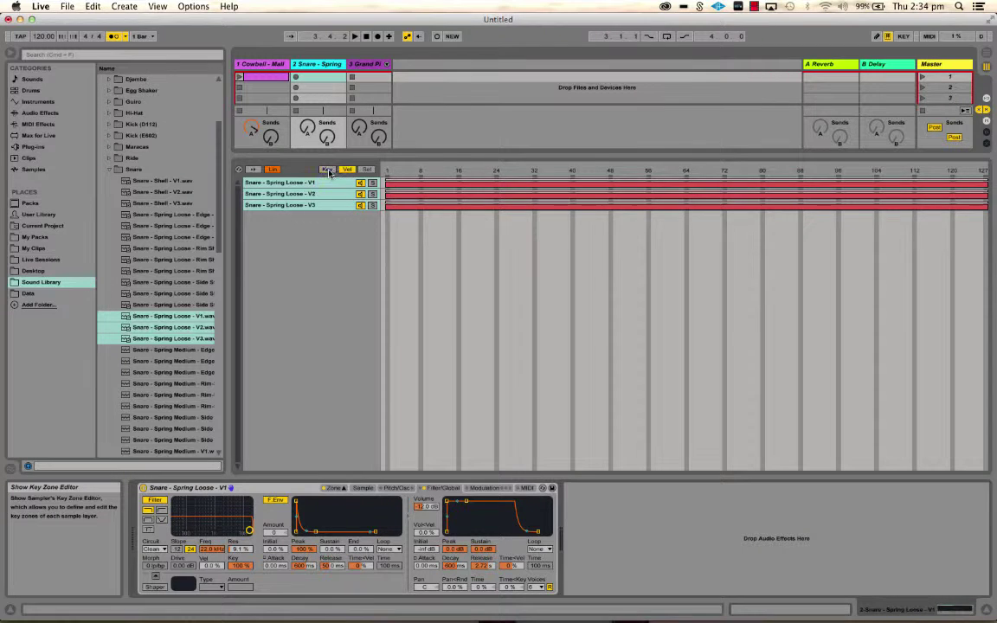
pyautogui.click(346, 170)
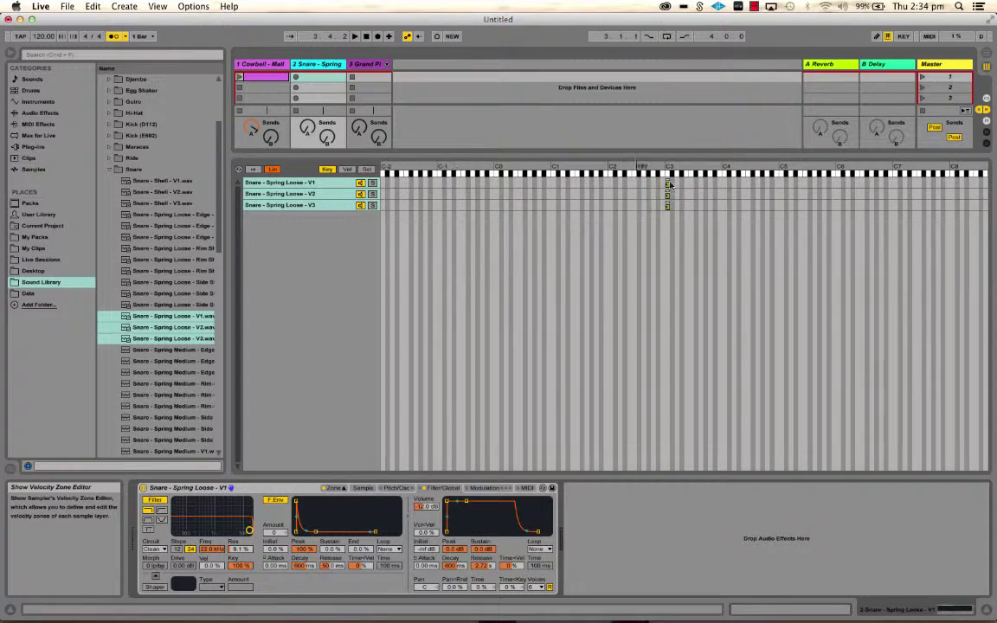
pyautogui.click(348, 170)
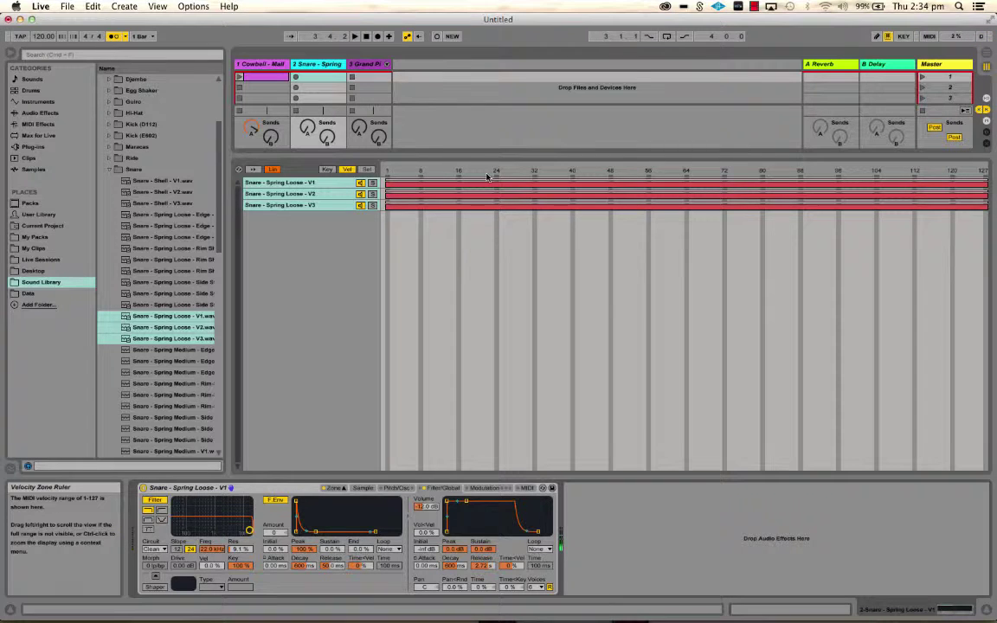
pyautogui.rightClick(342, 188)
pyautogui.click(359, 213)
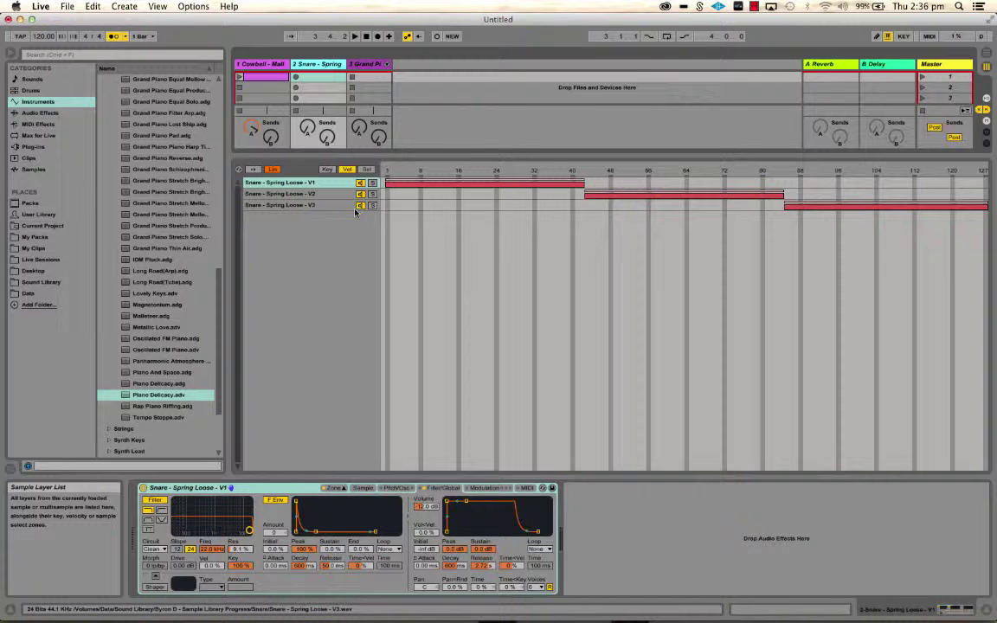
# Review the snare layers' key zones and the root key and sustain mode settings of Snare - Spring Loose - V1.
pyautogui.click(327, 168)
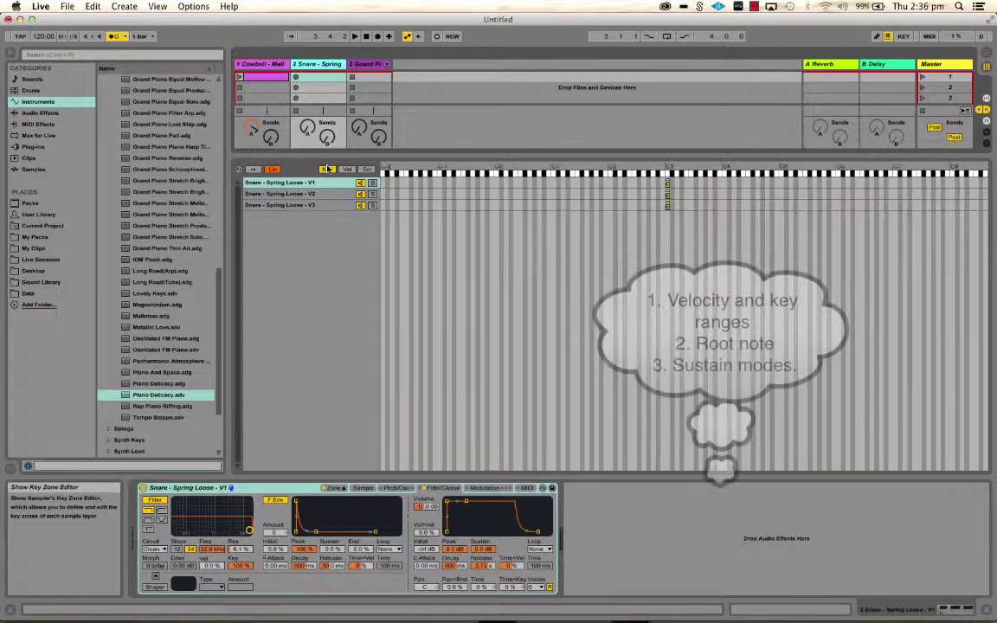
pyautogui.click(363, 489)
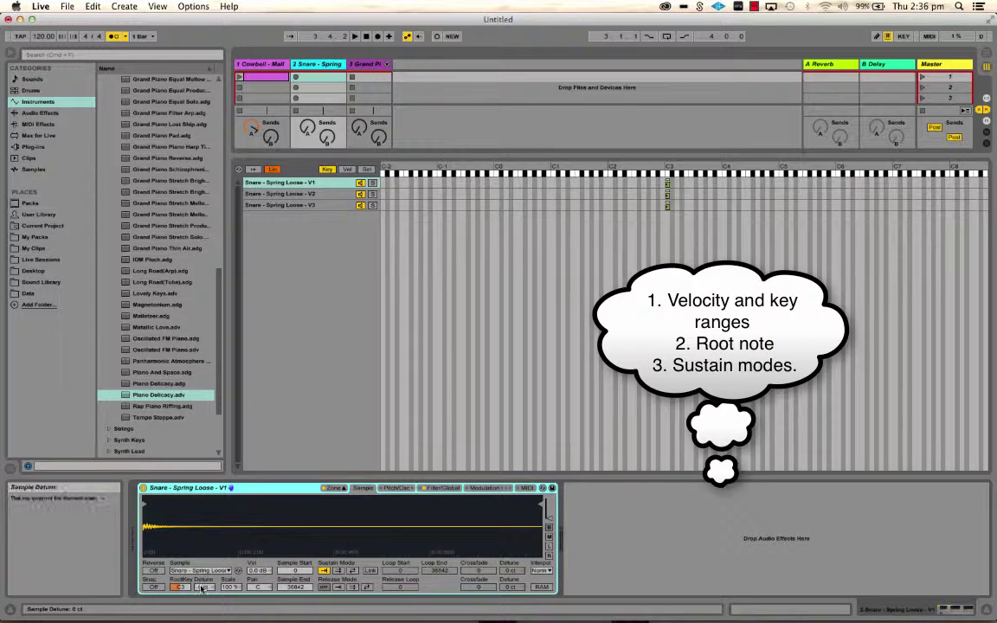